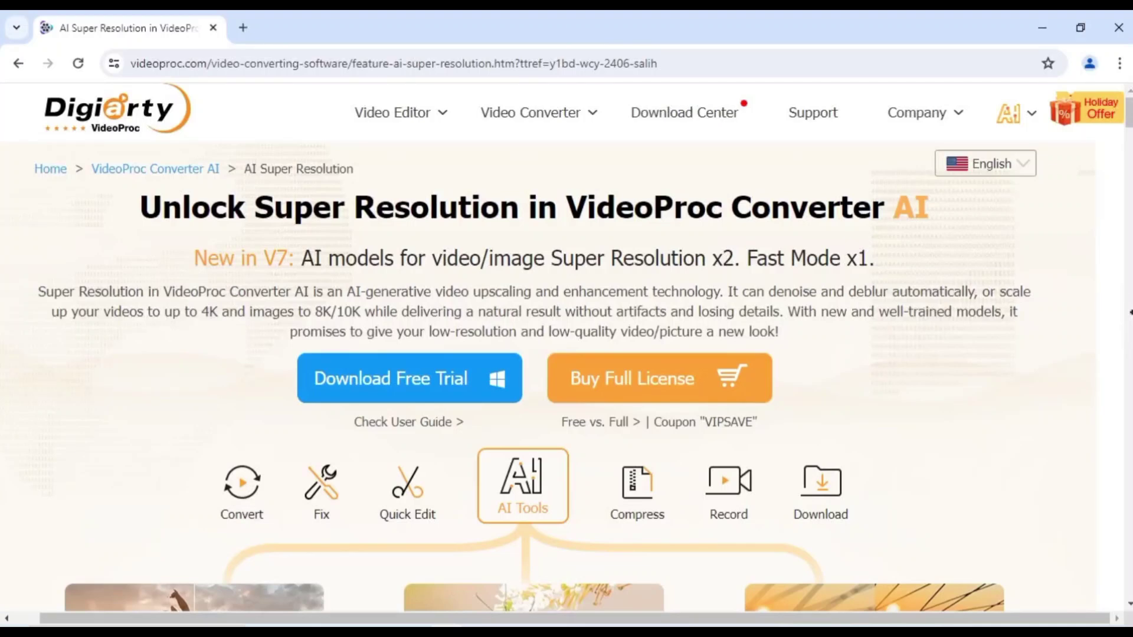
- Scroll down through the VideoProc Super Resolution page to review its content
scroll(566, 348, down, 4)
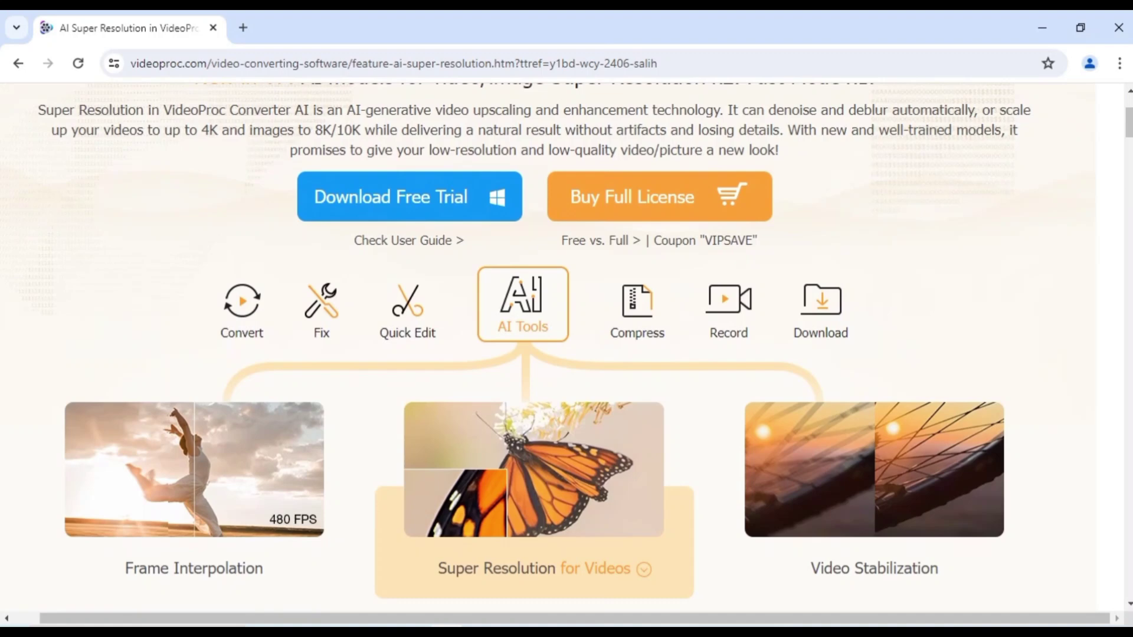
scroll(566, 348, down, 5)
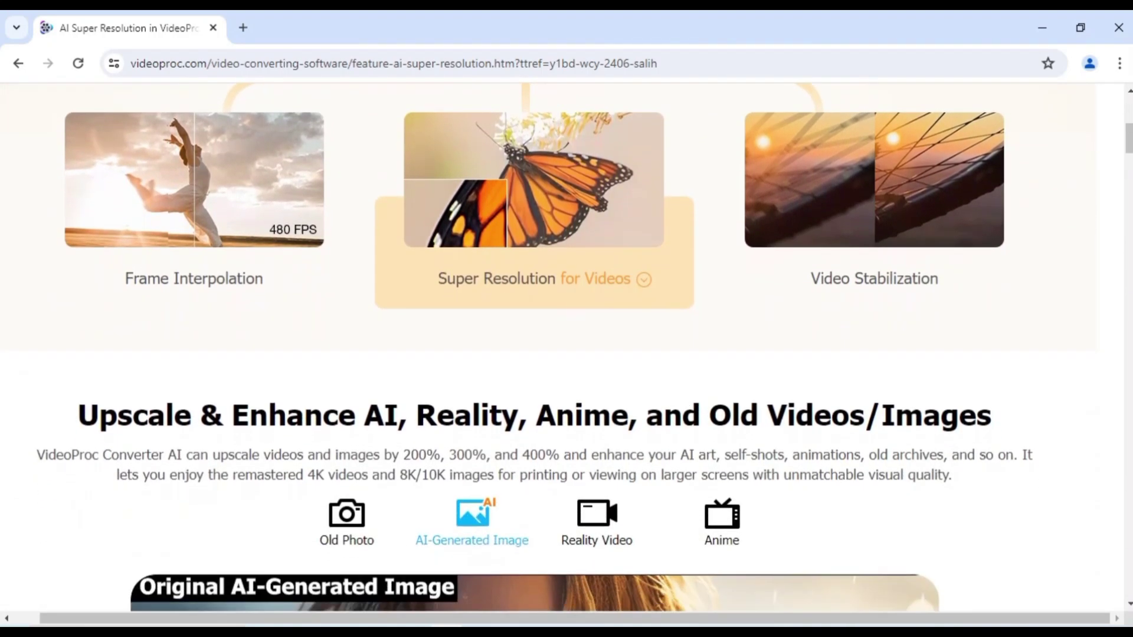
scroll(566, 349, down, 7)
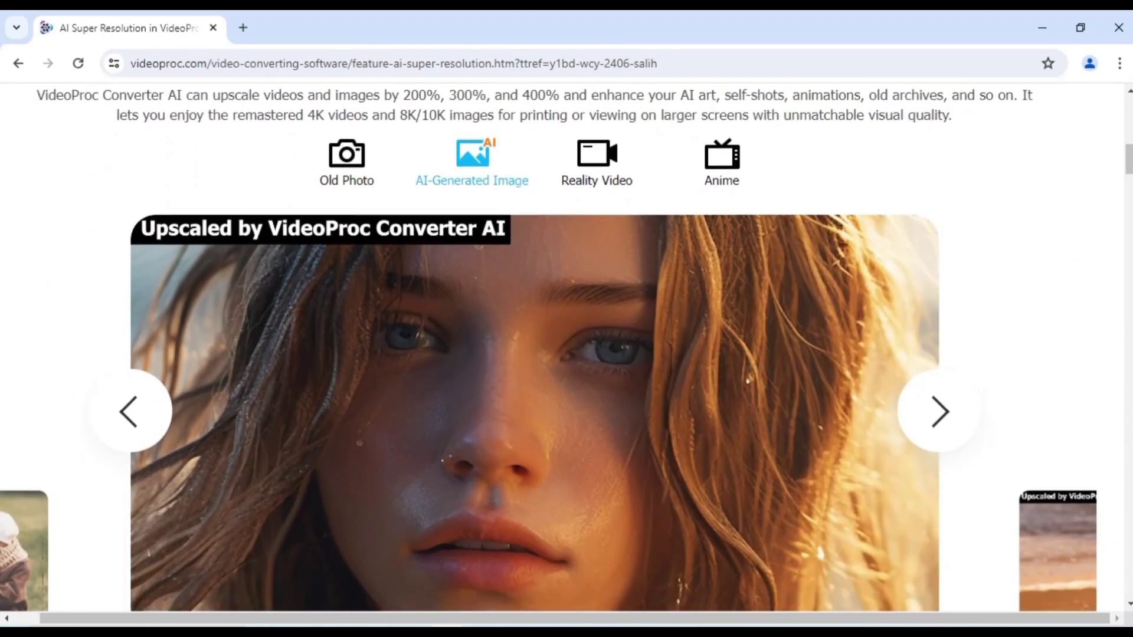
scroll(566, 349, down, 10)
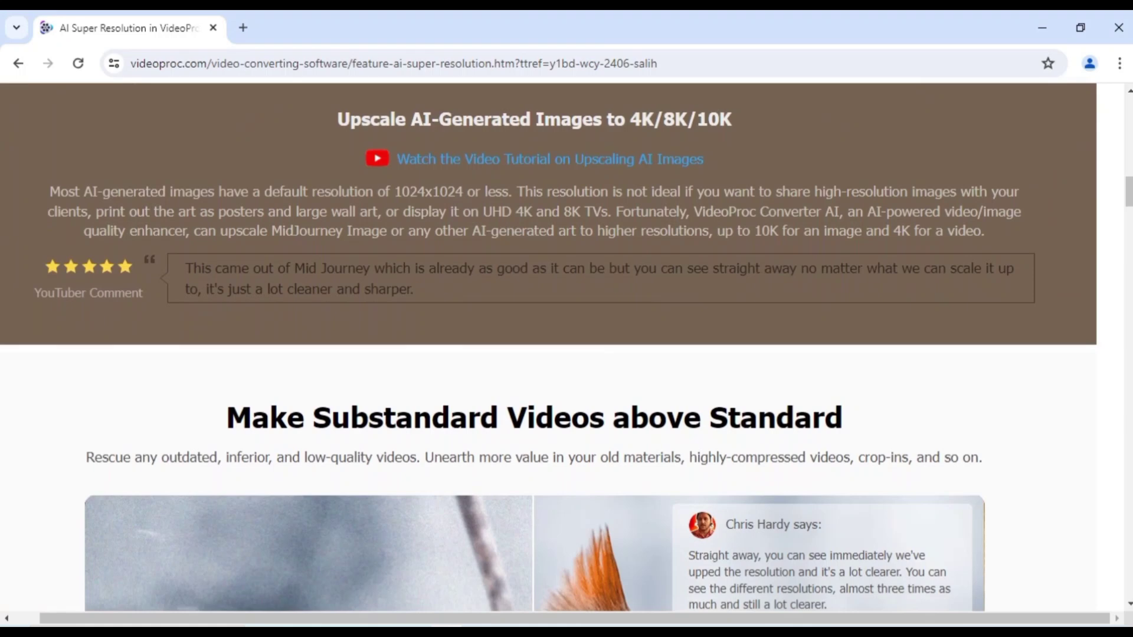
scroll(567, 349, down, 9)
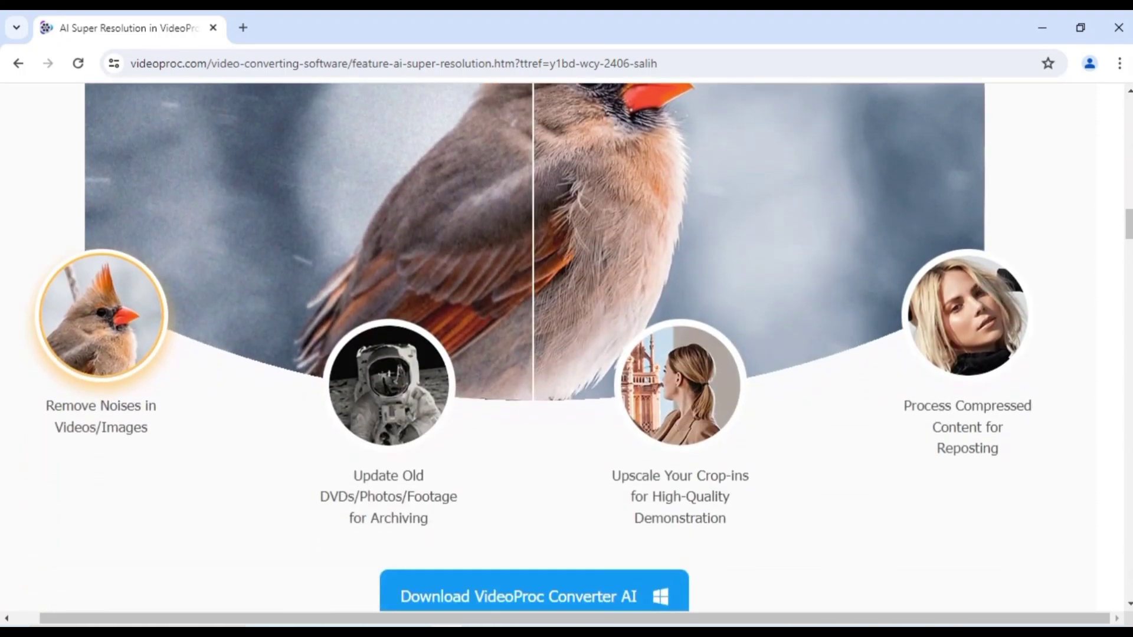
scroll(566, 348, down, 10)
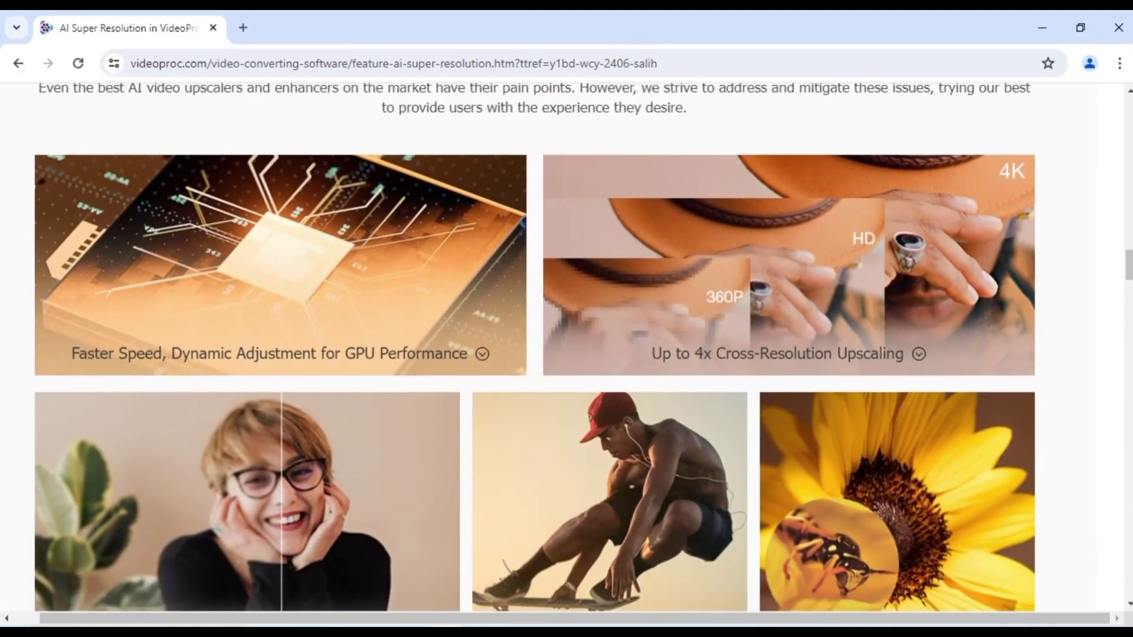
scroll(567, 348, down, 3)
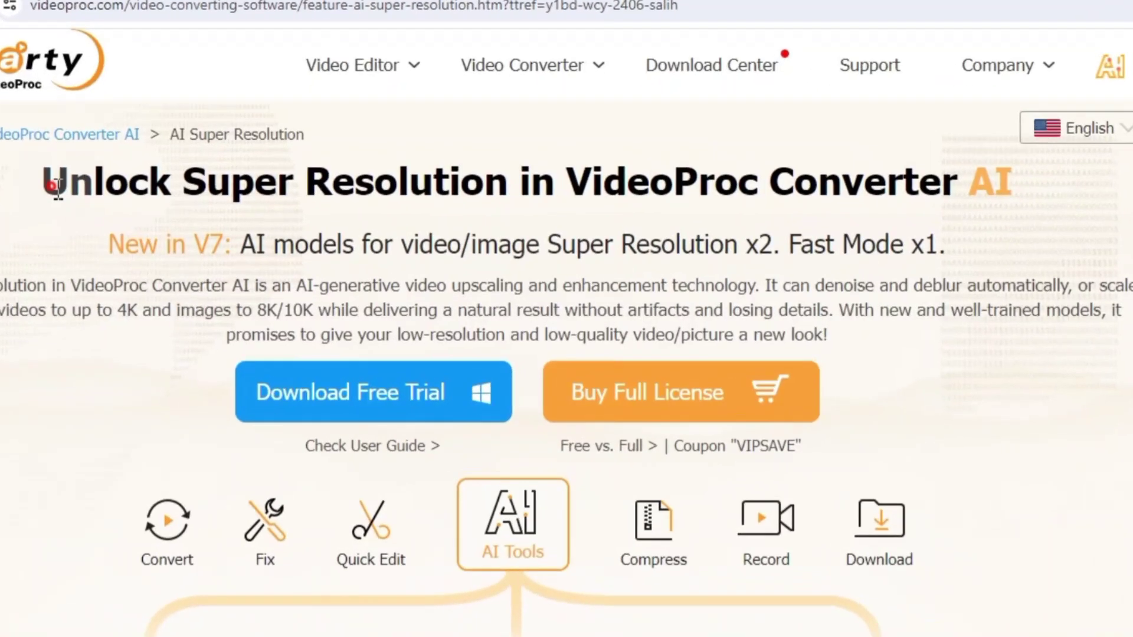
- Download the free trial installer videoproc.exe and check it in Chrome's downloads list
triple_click(454, 223)
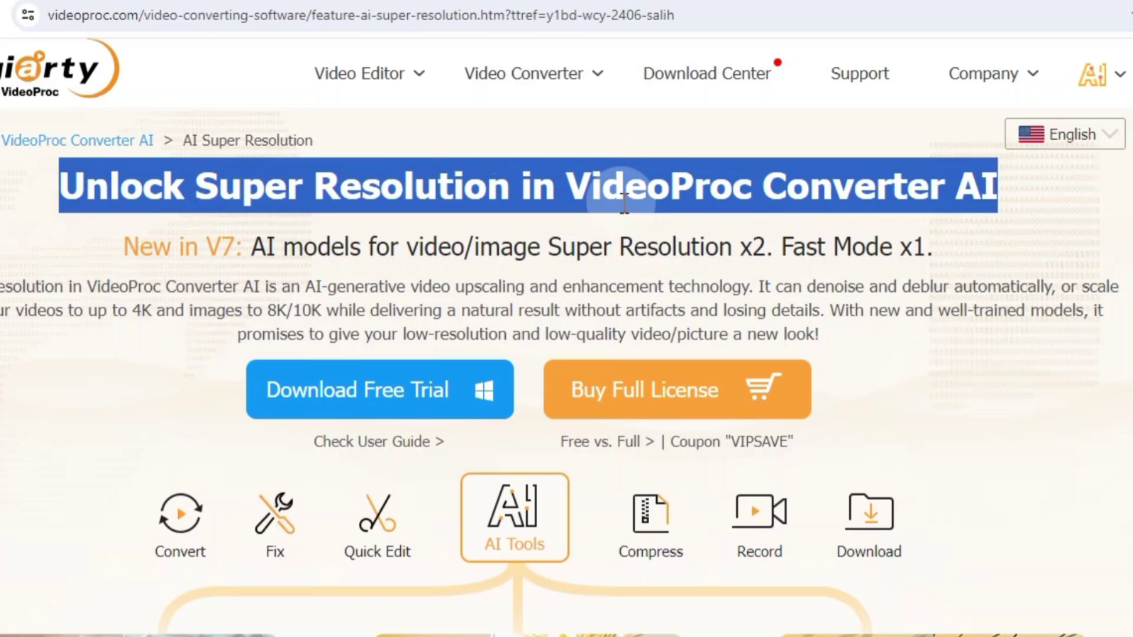
click(446, 215)
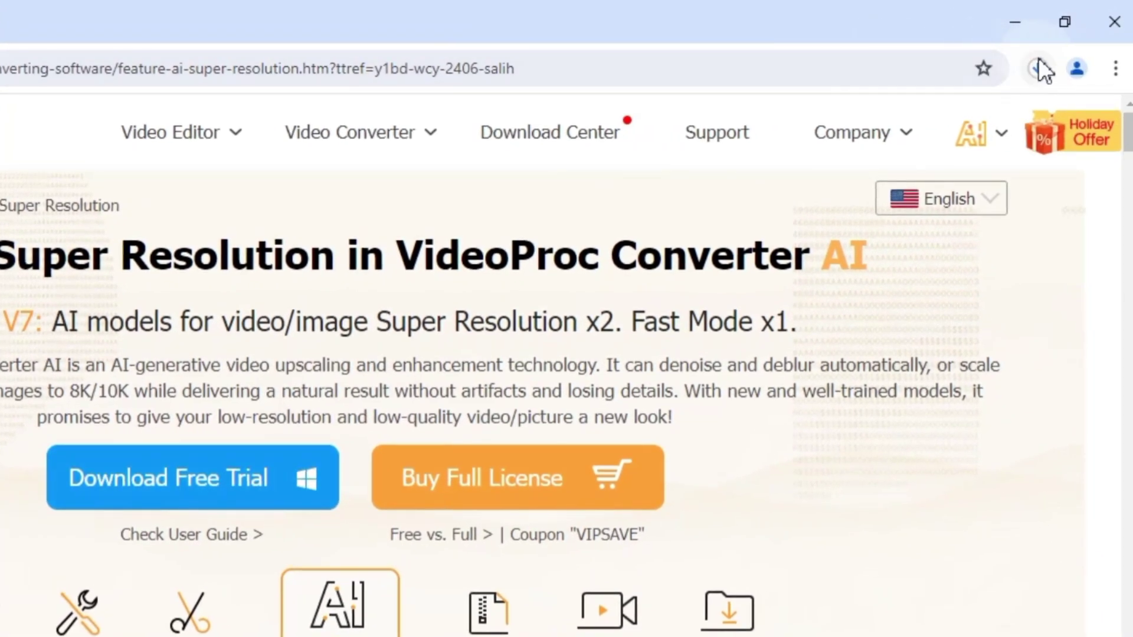
click(1039, 68)
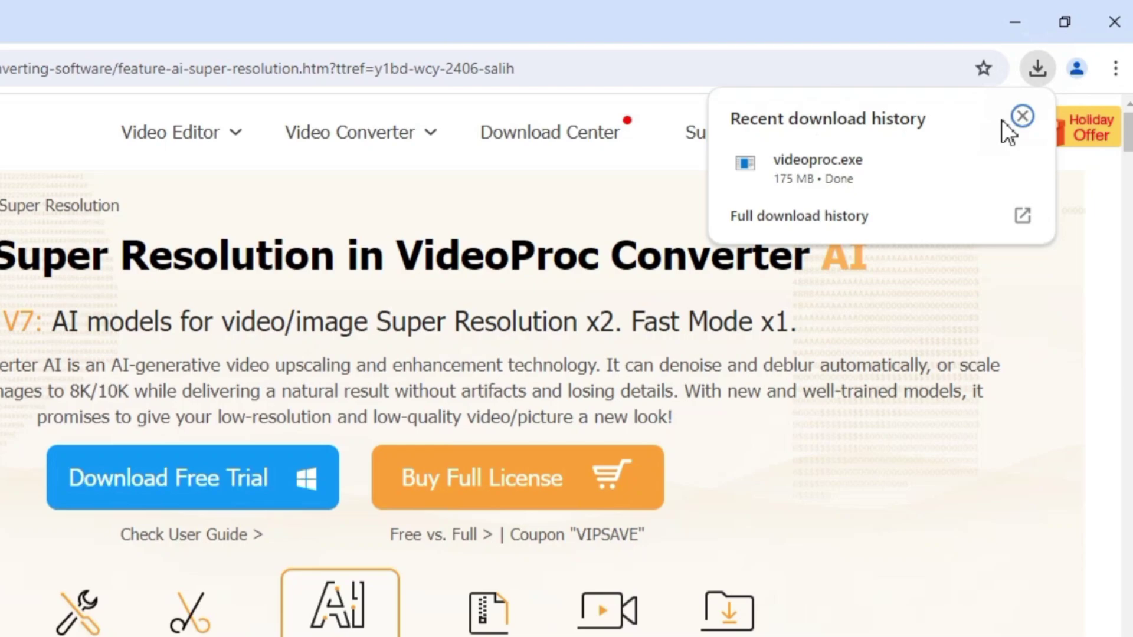
- Locate videoproc.exe in its folder and run the installer
click(977, 164)
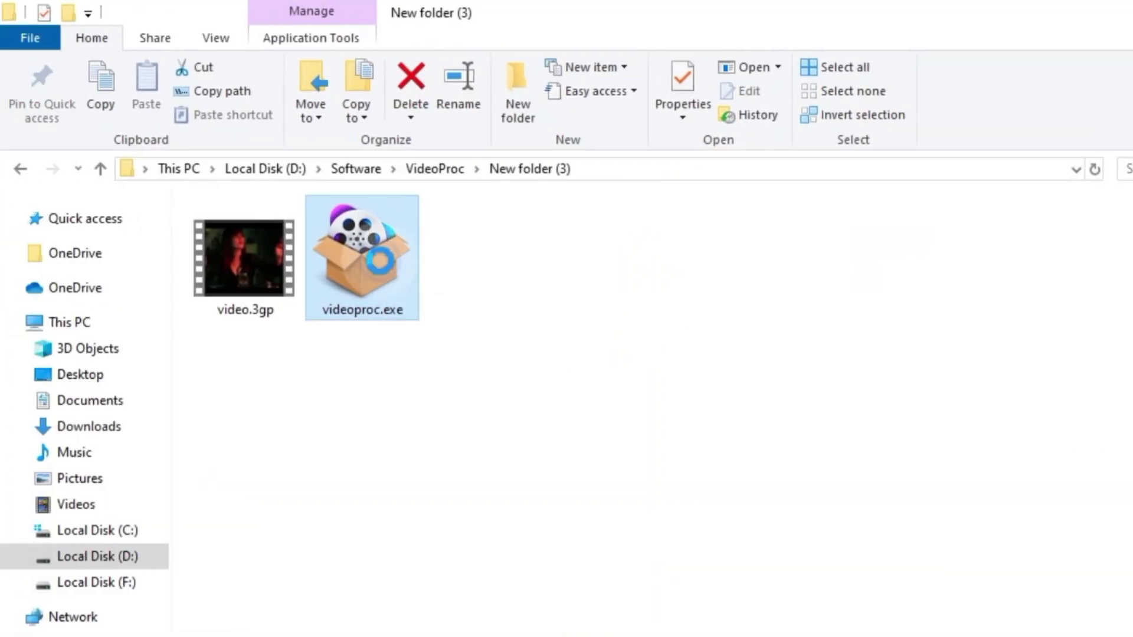
right_click(382, 251)
click(456, 150)
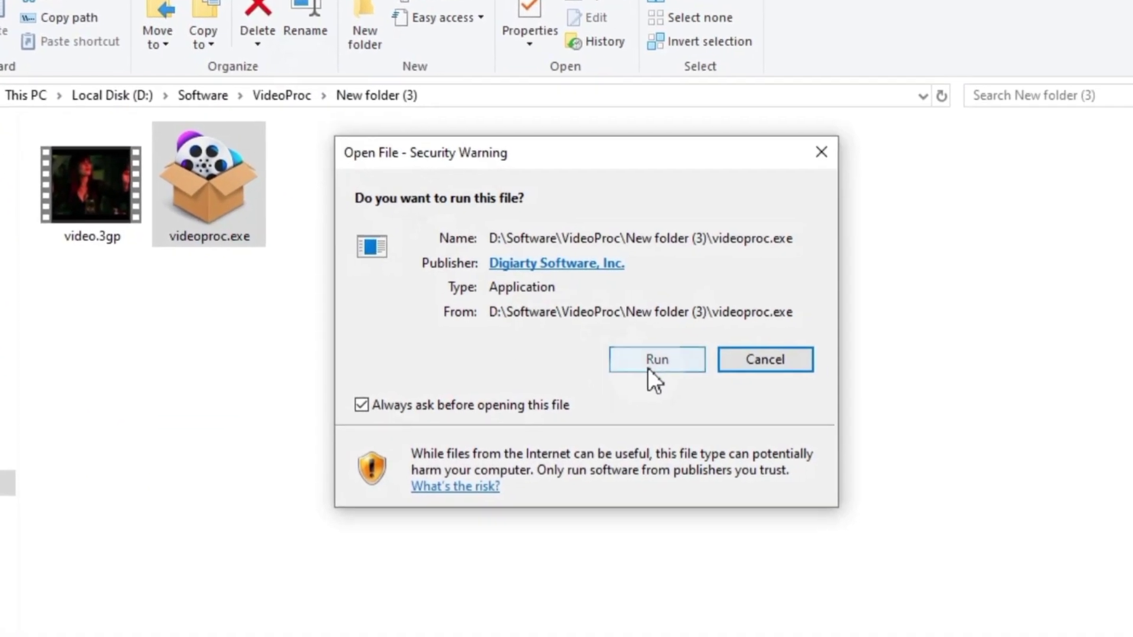
click(803, 434)
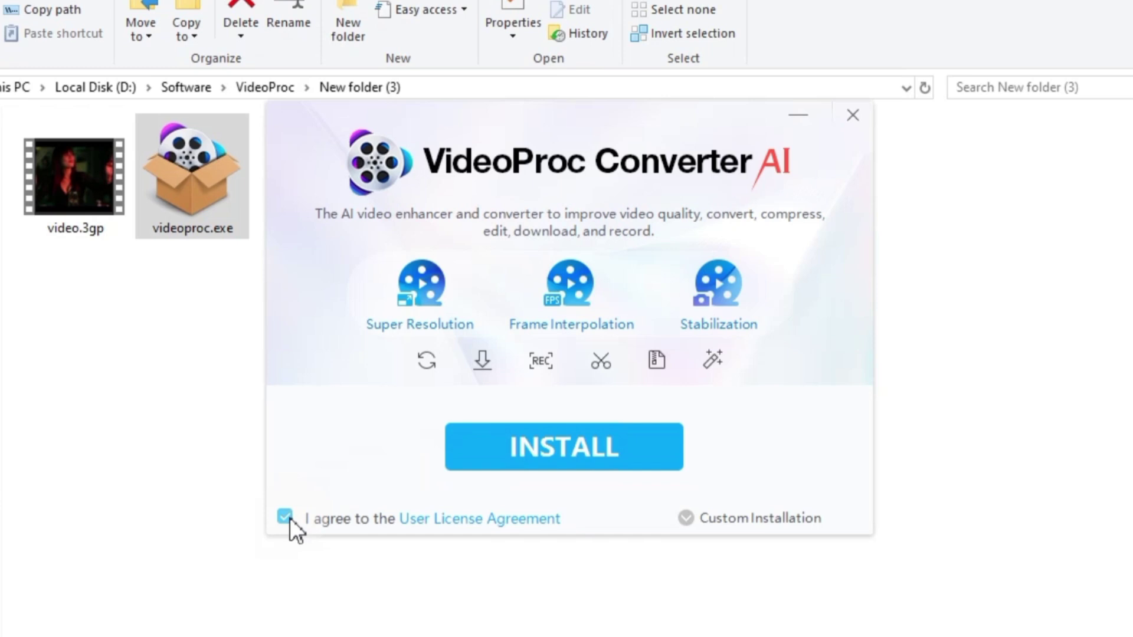
- Accept the license, install and launch VideoProc Converter AI, then clear the hardware report
click(287, 518)
click(539, 451)
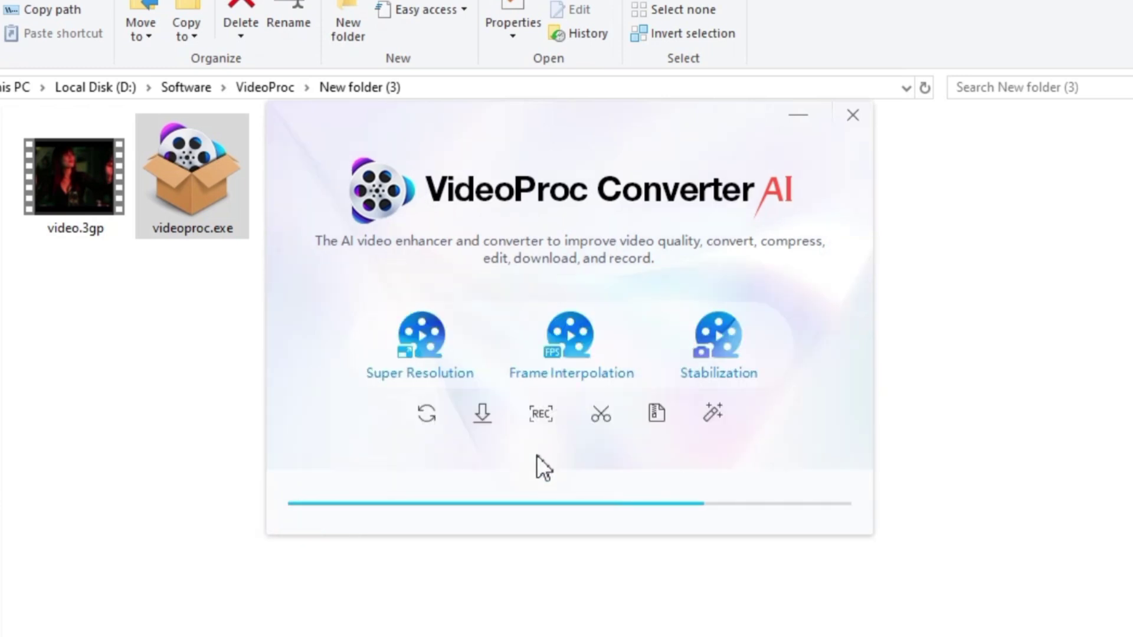
click(564, 430)
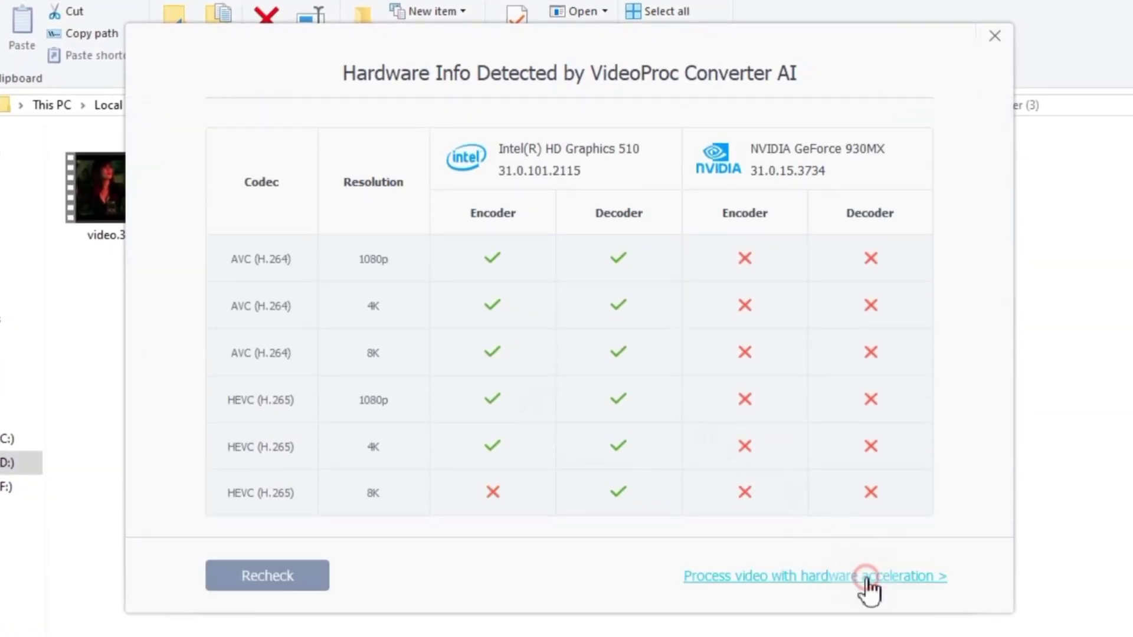
click(866, 578)
click(867, 577)
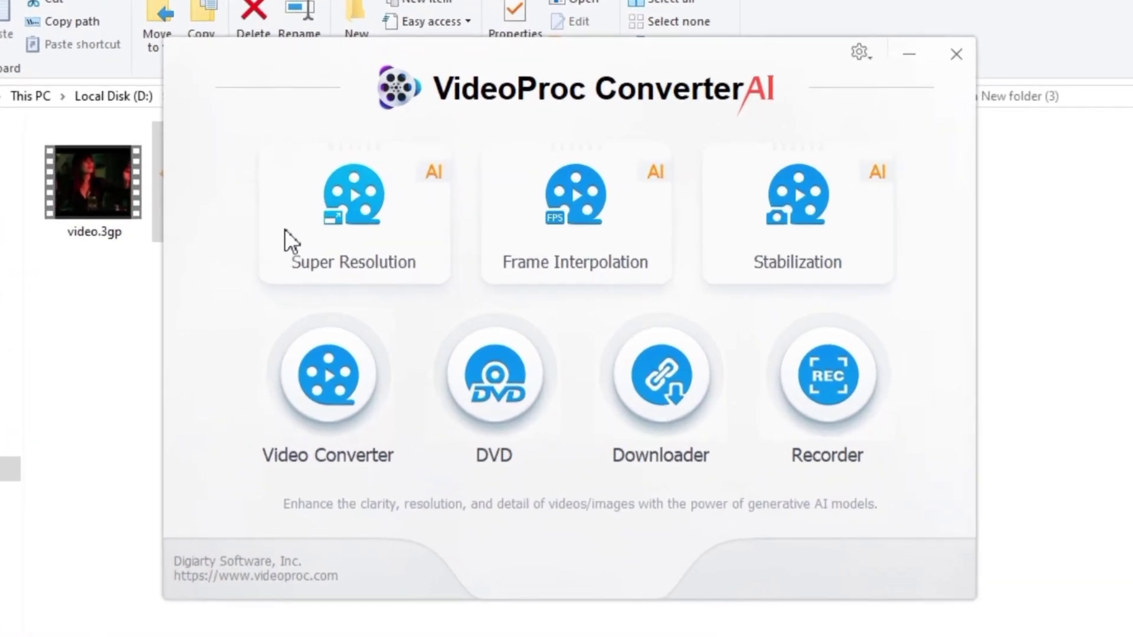
- Open Super Resolution, then Frame Interpolation, Stabilization, Video Converter, DVD and Recorder in turn
click(334, 221)
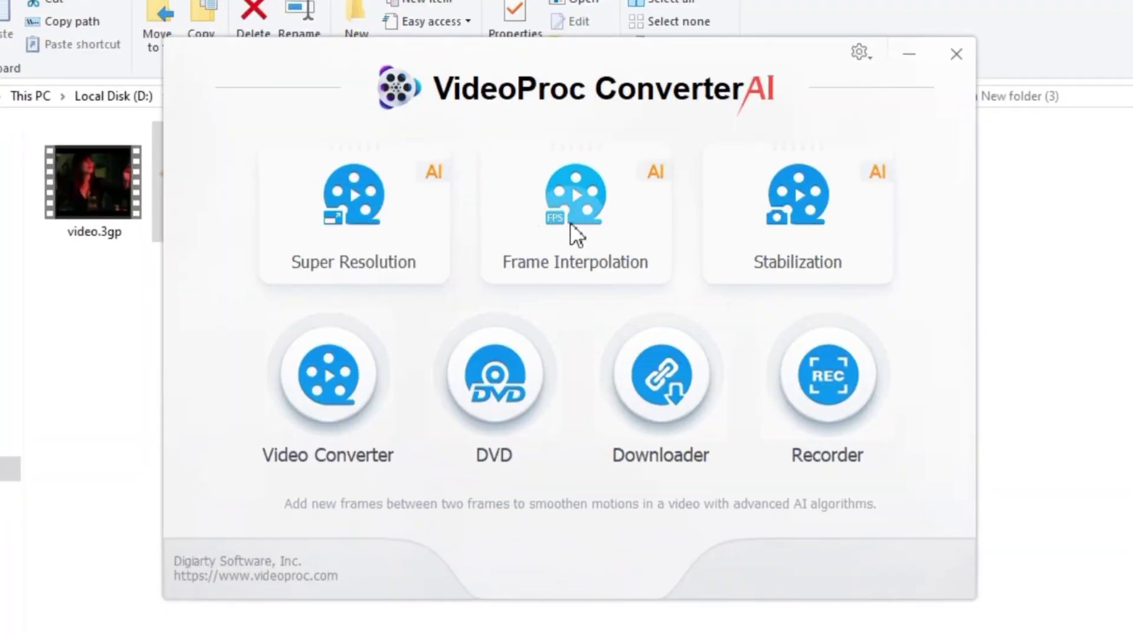
click(572, 224)
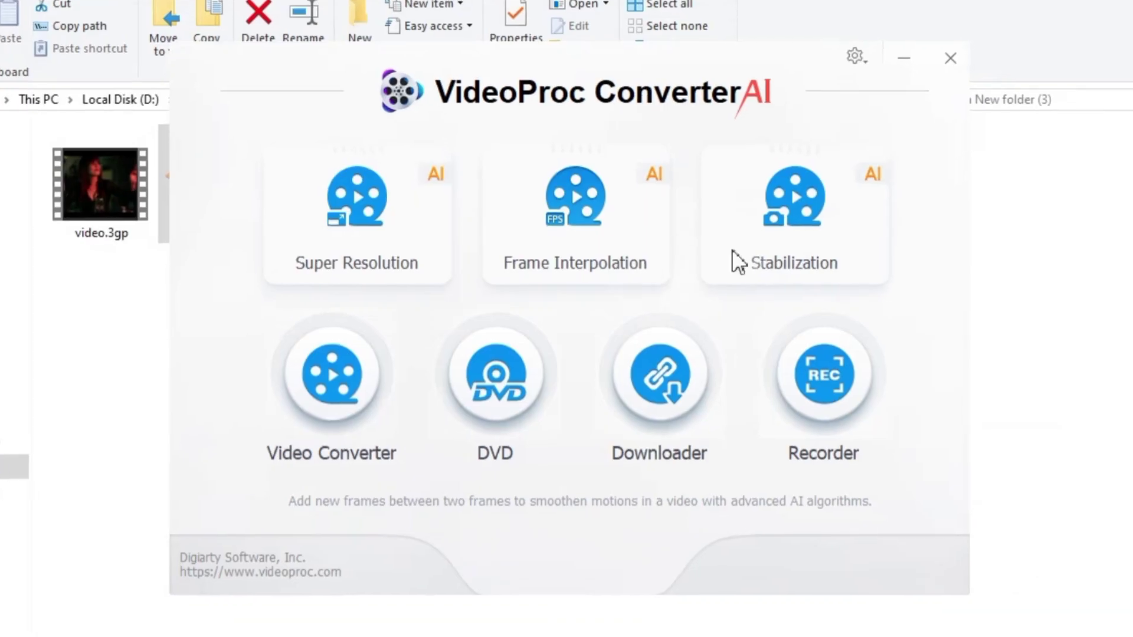
click(792, 244)
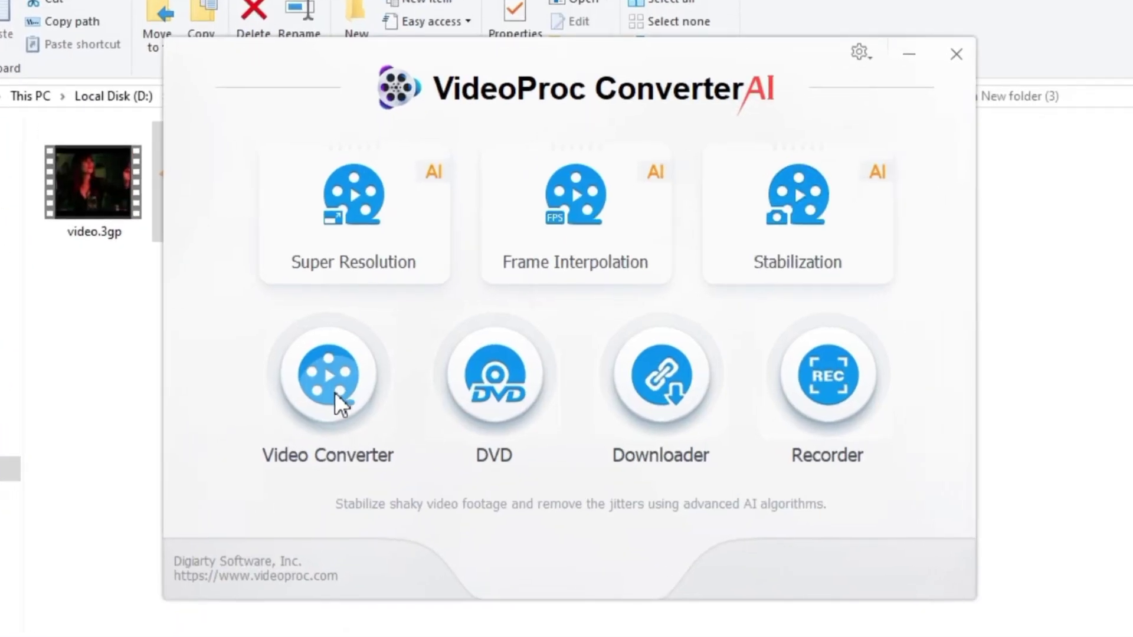
click(337, 397)
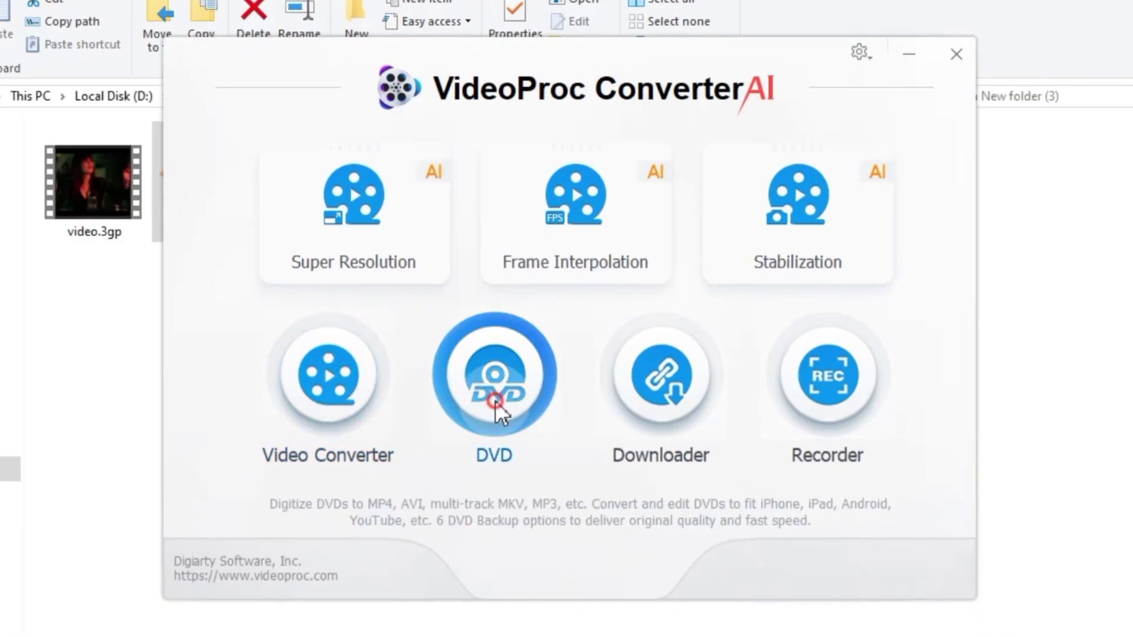
click(495, 401)
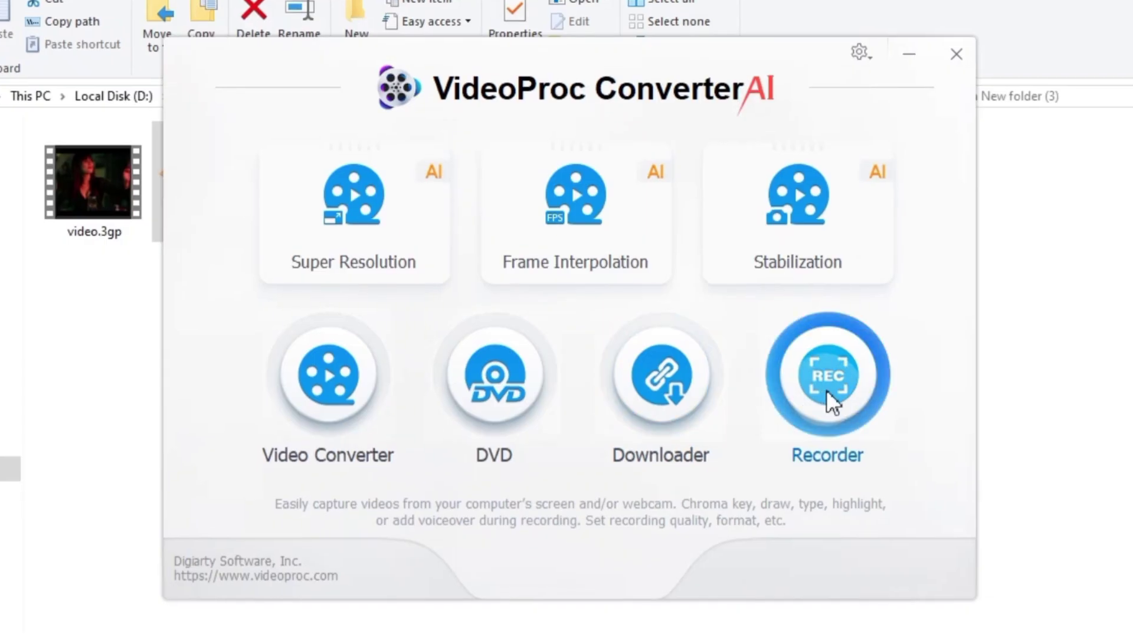
click(827, 390)
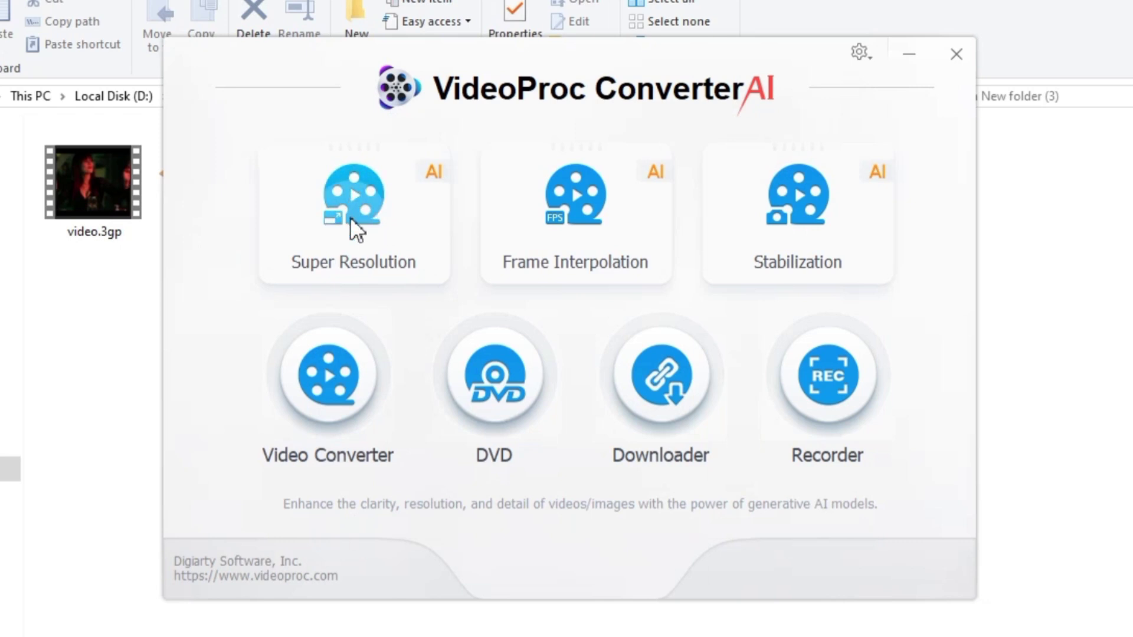
- Open Super Resolution maximized and load video.3gp, previewing 352*288 upscaled 2X to 704*576
click(351, 220)
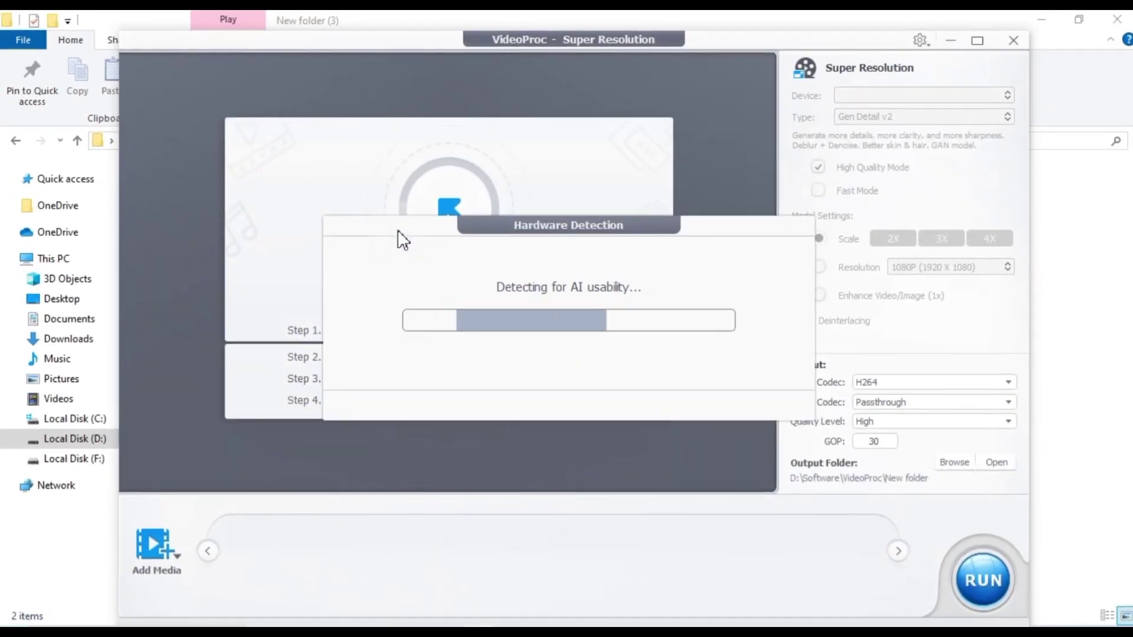
click(977, 40)
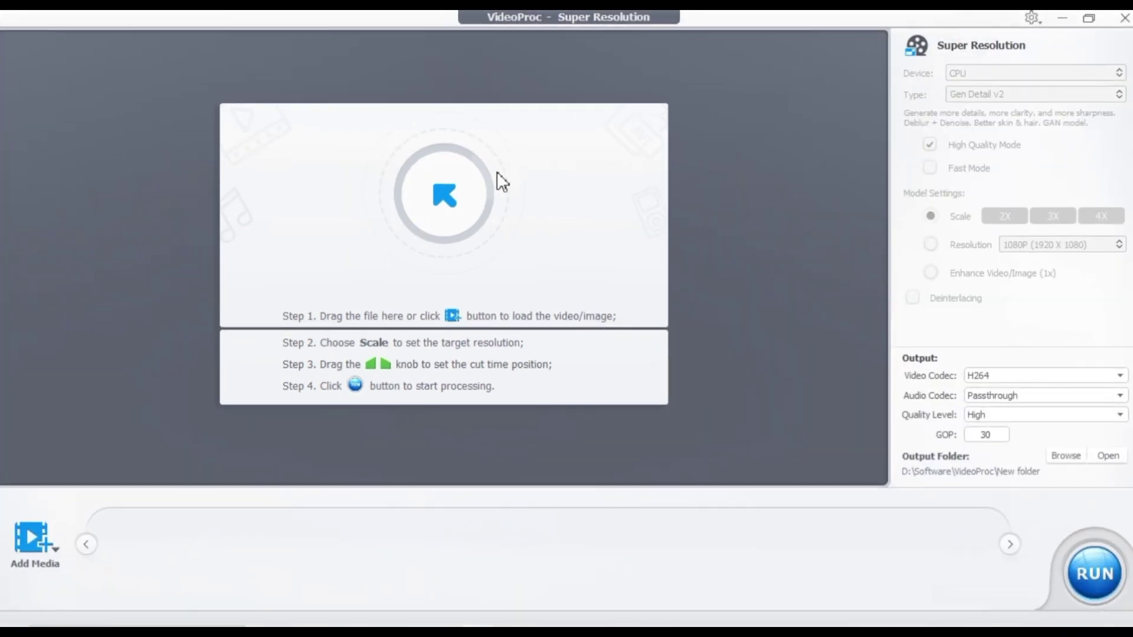
click(447, 197)
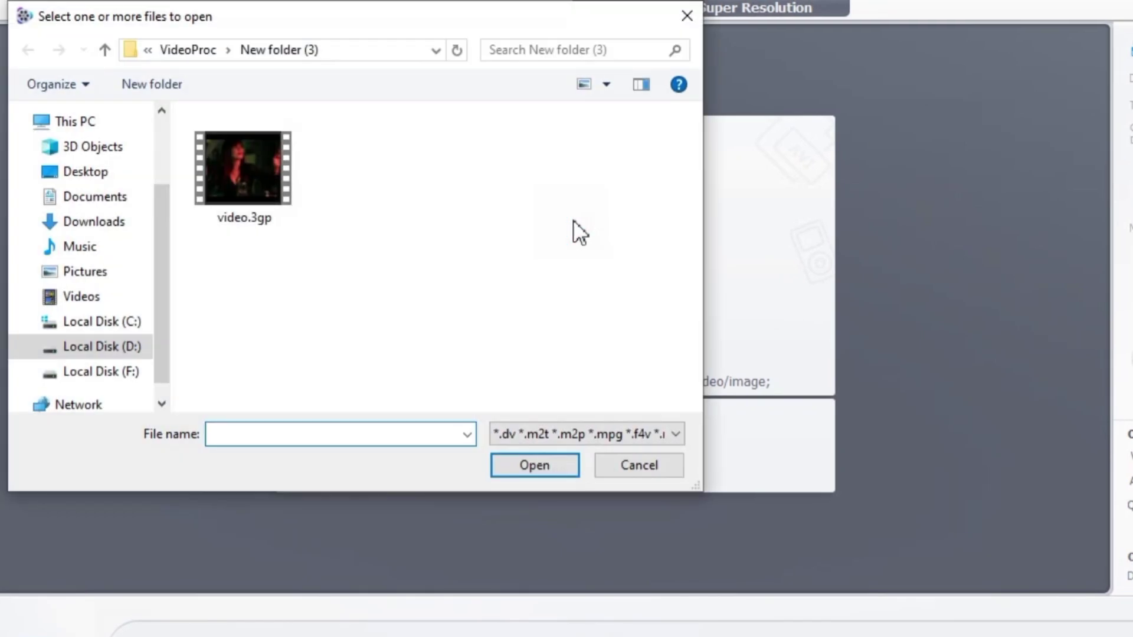
click(263, 189)
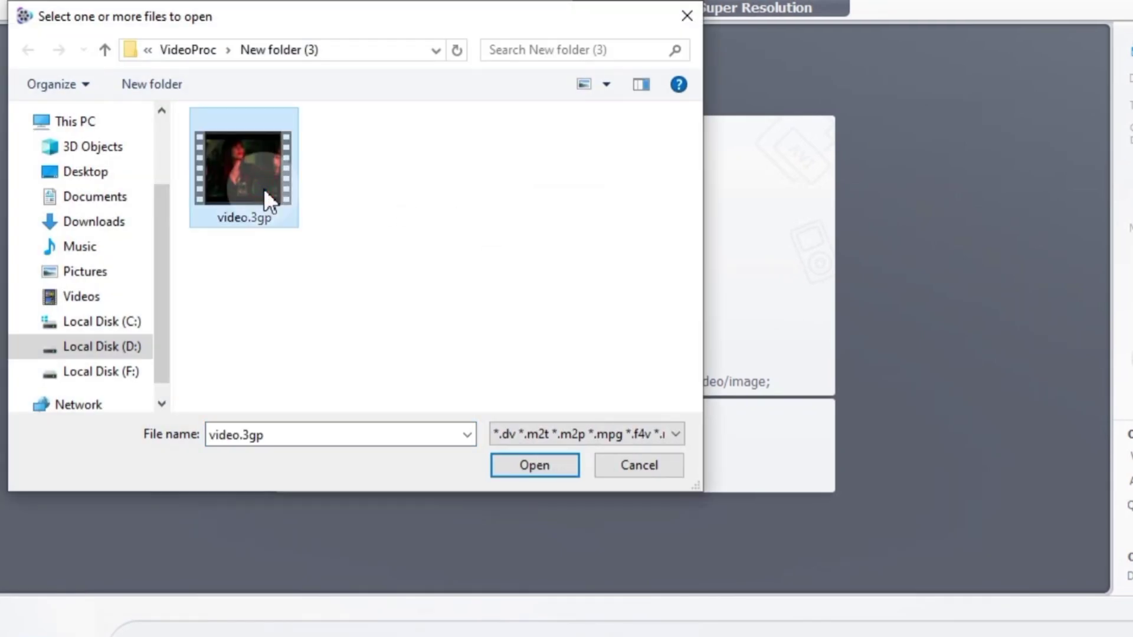
click(516, 465)
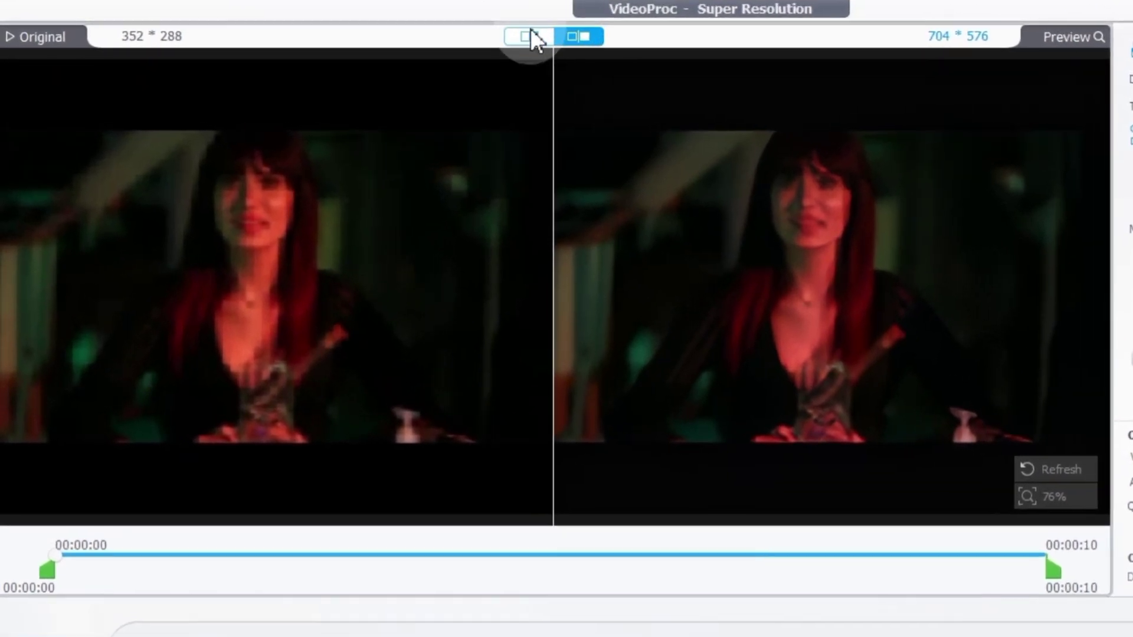
- Show original and upscaled previews side by side and try magnifying the preview
click(424, 40)
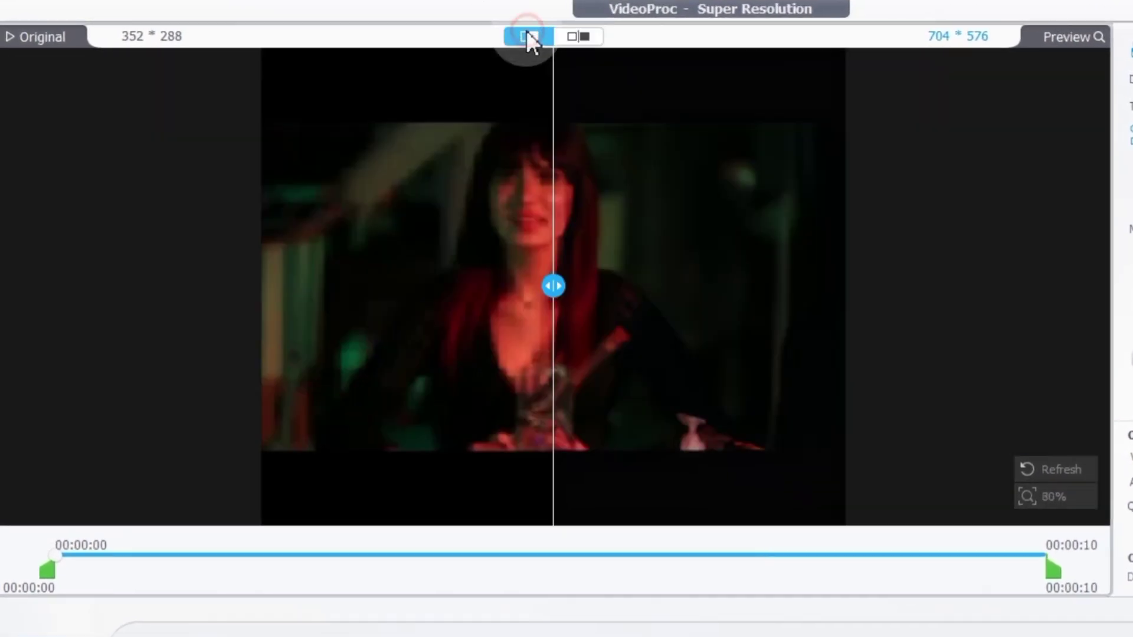
click(569, 36)
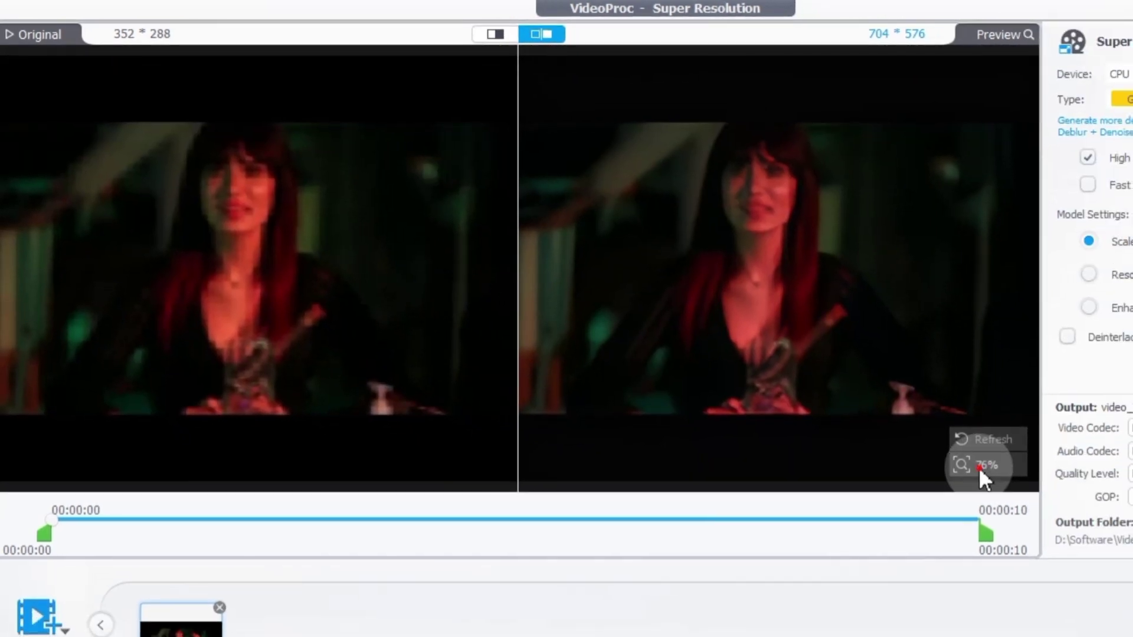
click(1054, 497)
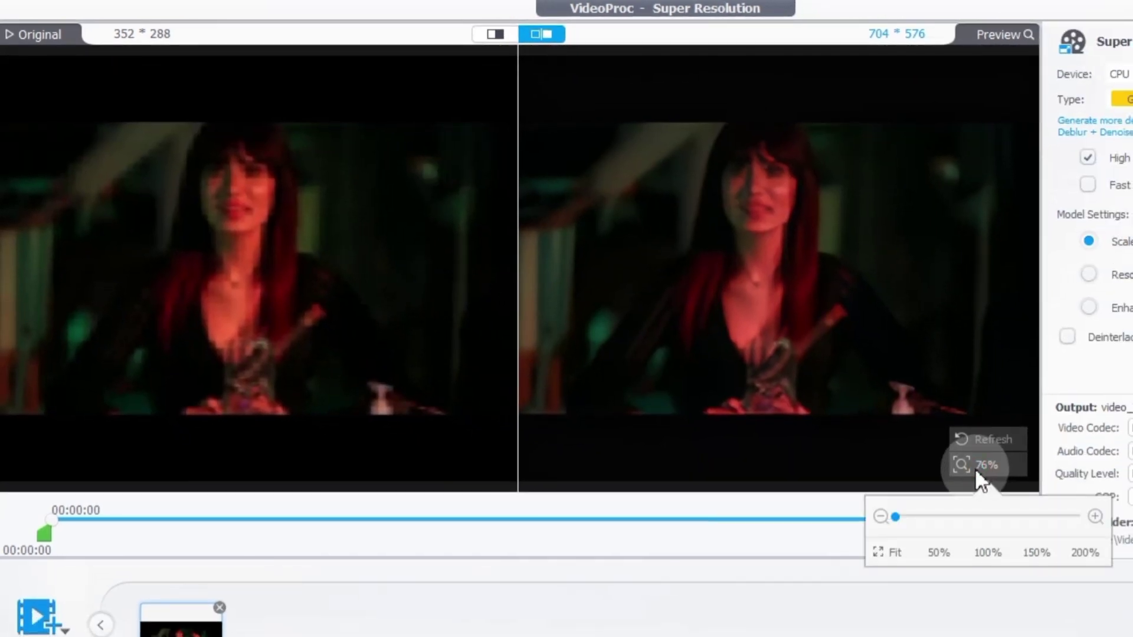
mouse_move(894, 520)
mouse_down()
mouse_move(985, 519)
mouse_move(894, 525)
mouse_up()
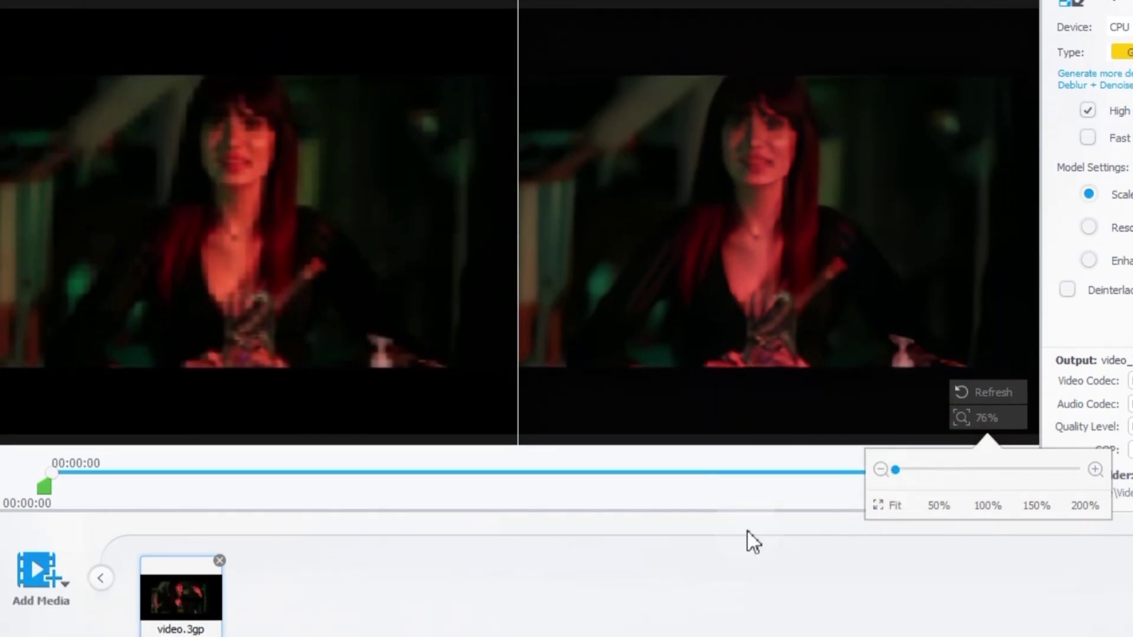
click(595, 614)
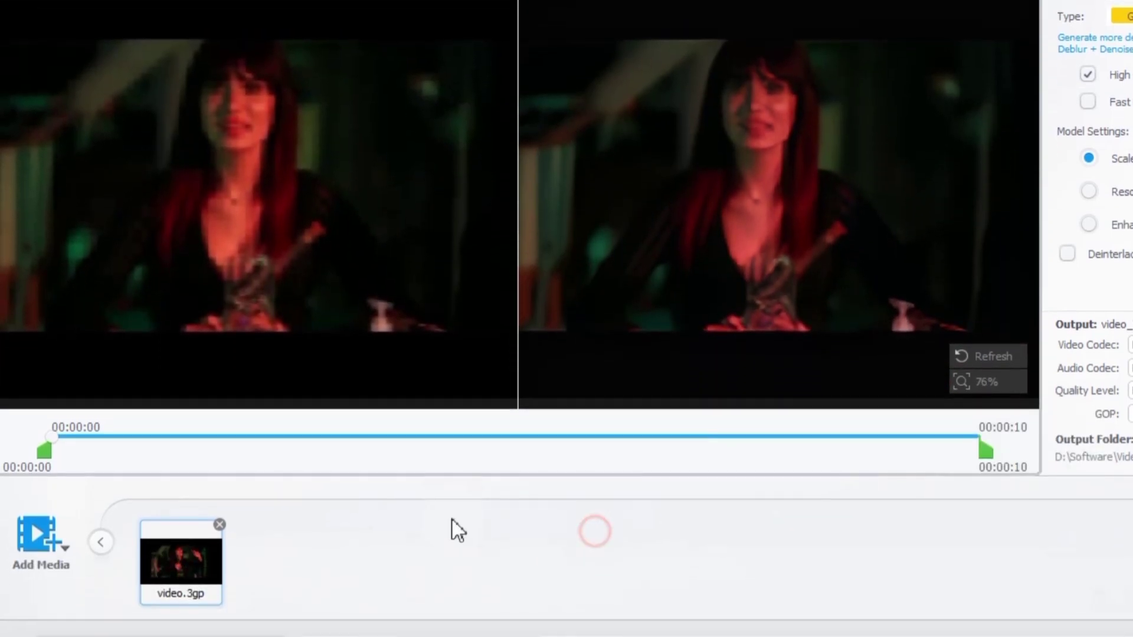
- Cancel adding more media and keep the clip's start trim at 00:00:00
click(29, 549)
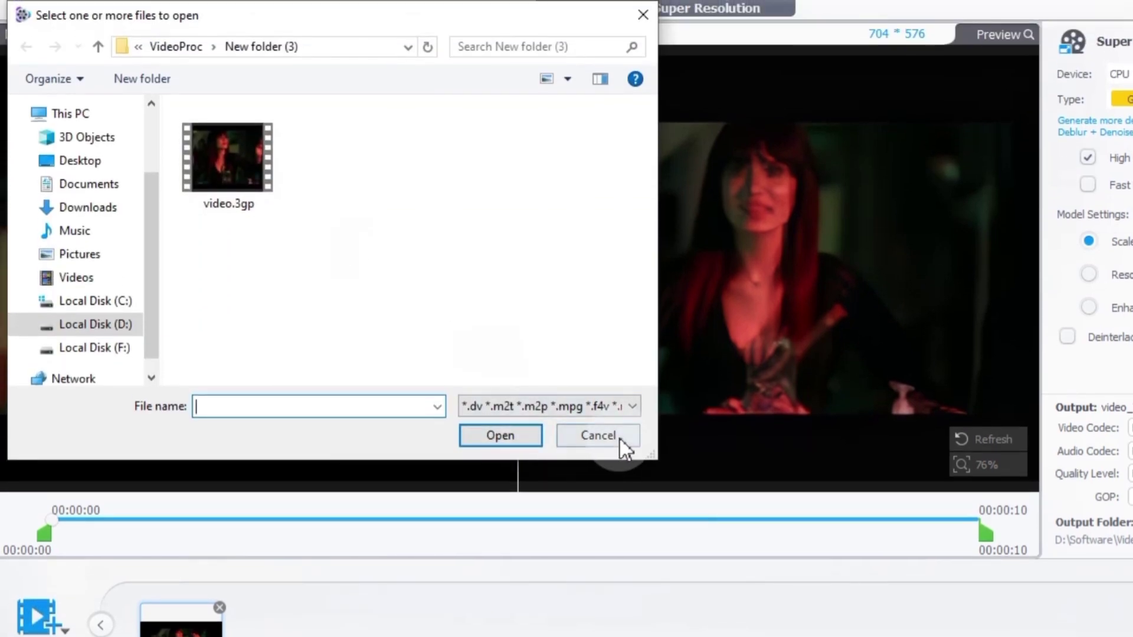
click(621, 441)
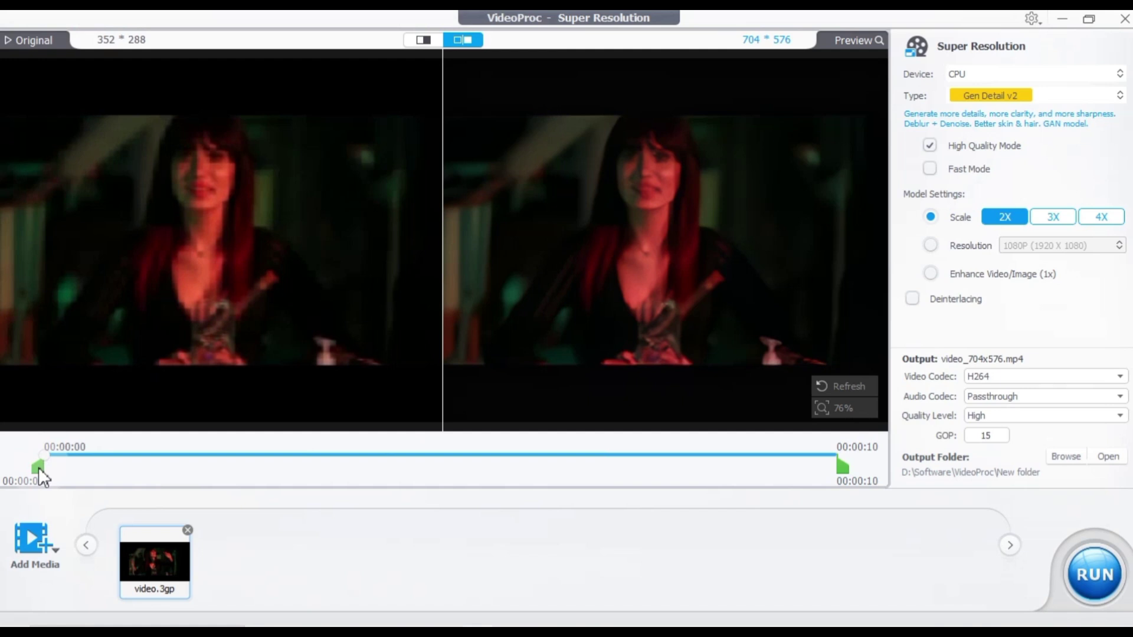
mouse_move(37, 468)
mouse_down()
mouse_move(295, 522)
mouse_move(518, 525)
mouse_move(398, 472)
mouse_up()
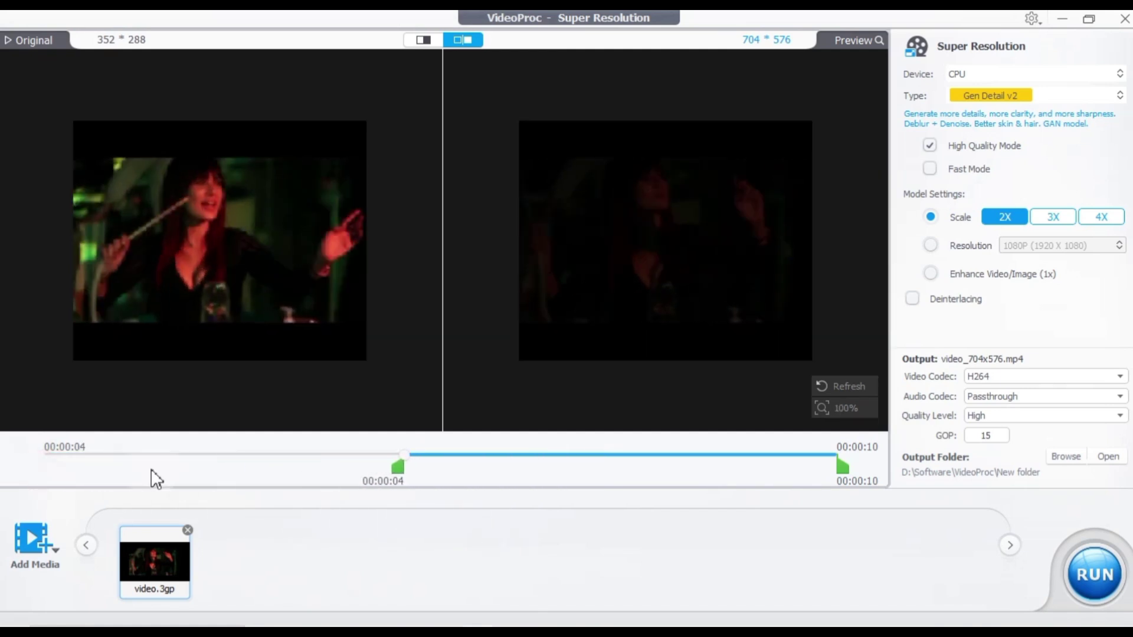
drag(156, 479, 20, 468)
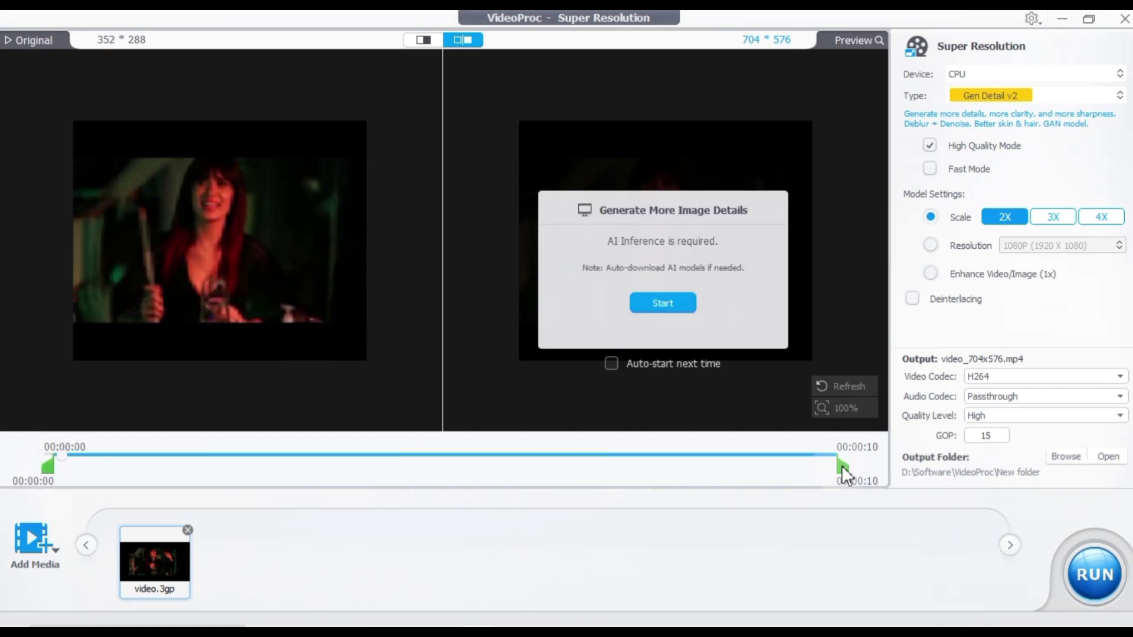
mouse_move(42, 469)
mouse_down()
mouse_move(29, 469)
mouse_move(69, 456)
mouse_move(180, 472)
mouse_move(359, 469)
mouse_move(473, 452)
mouse_move(31, 464)
mouse_up()
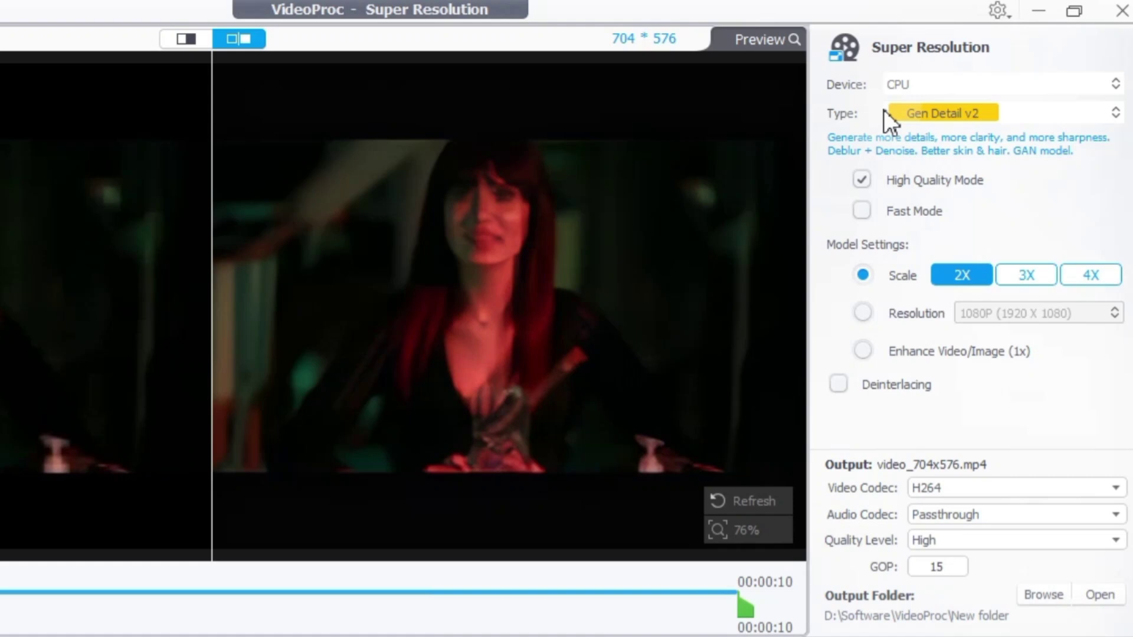
- Keep CPU as the device, switch the model to Real Smooth v2 and run its preview inference
click(925, 88)
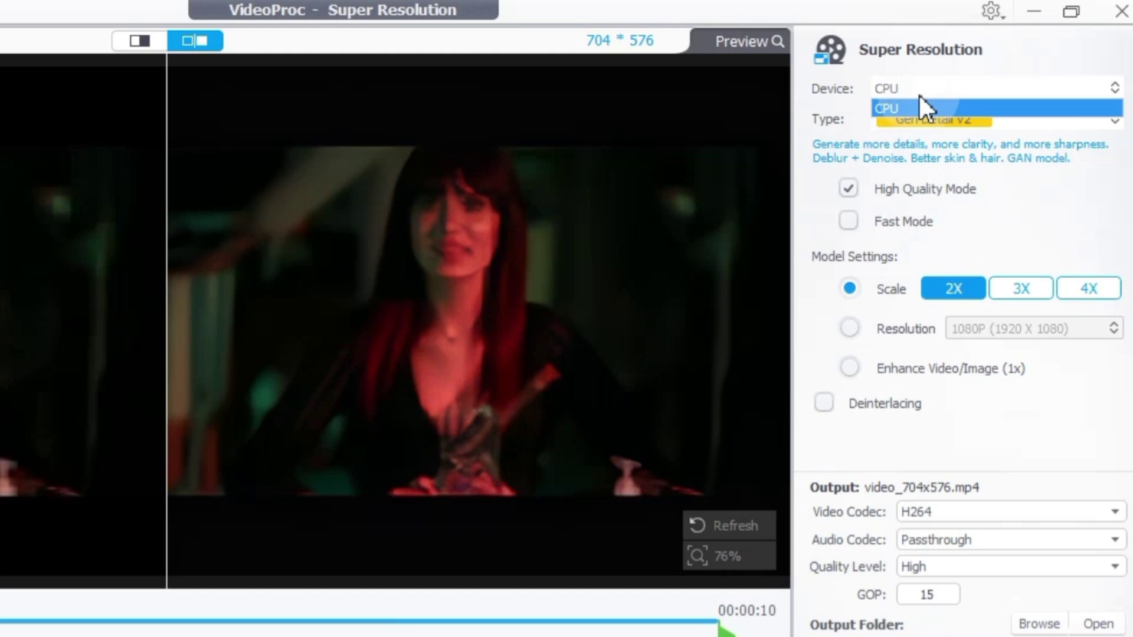
click(935, 86)
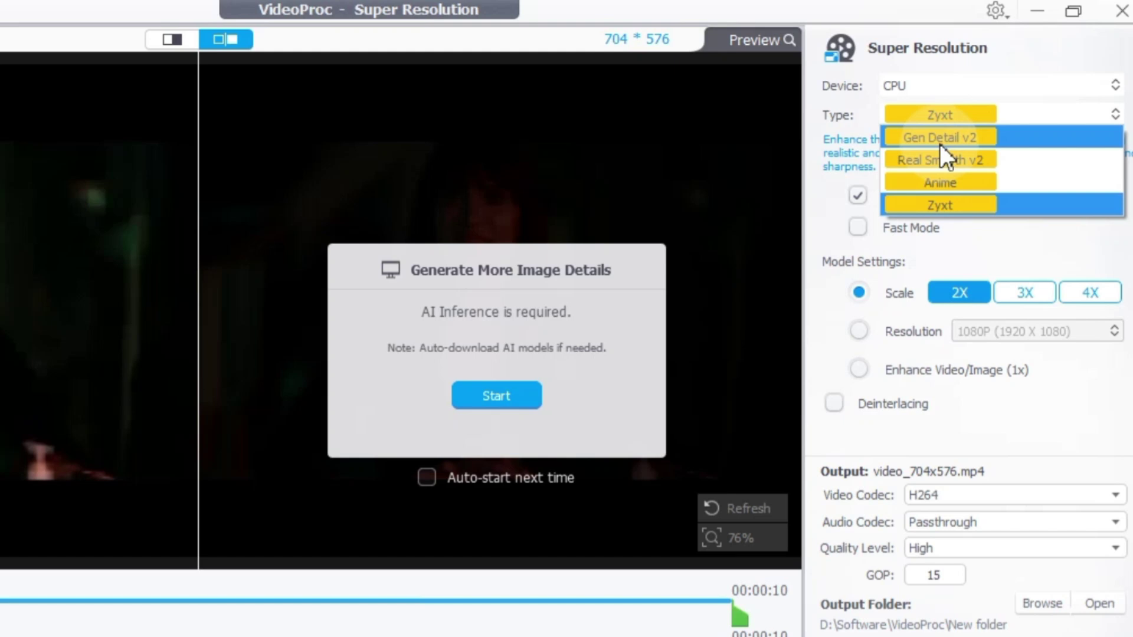
click(942, 141)
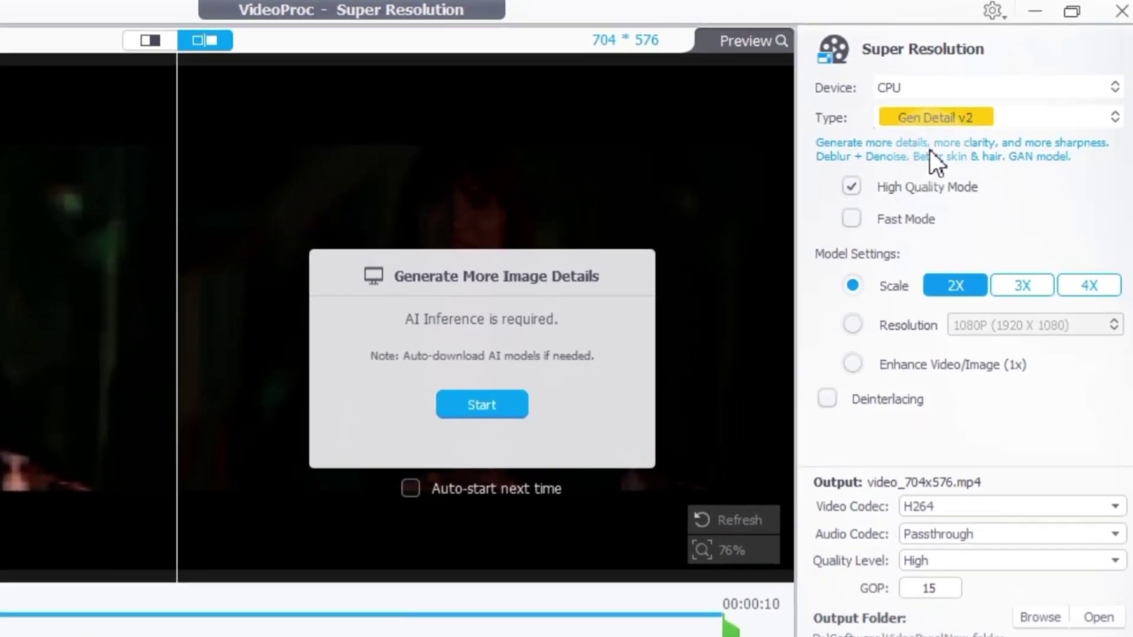
click(944, 117)
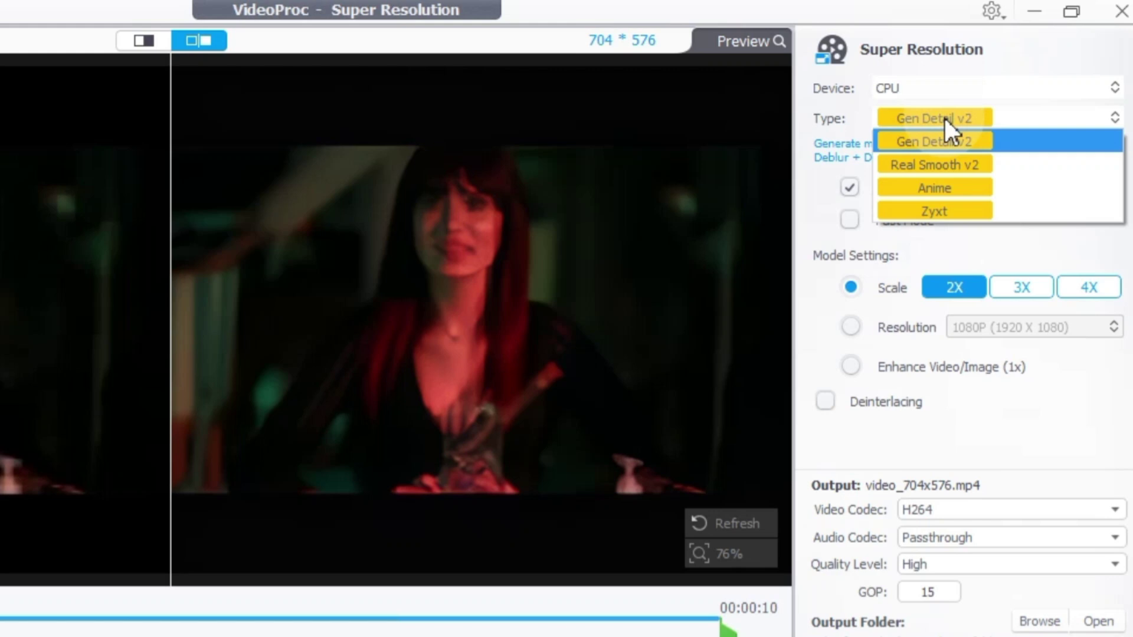
click(939, 165)
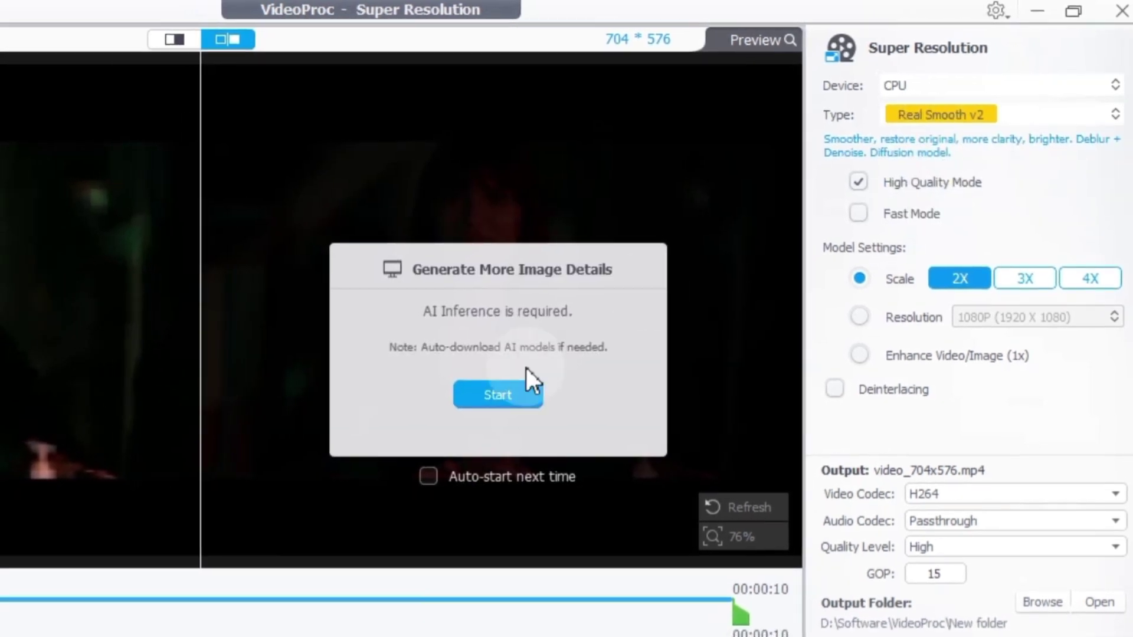
click(501, 393)
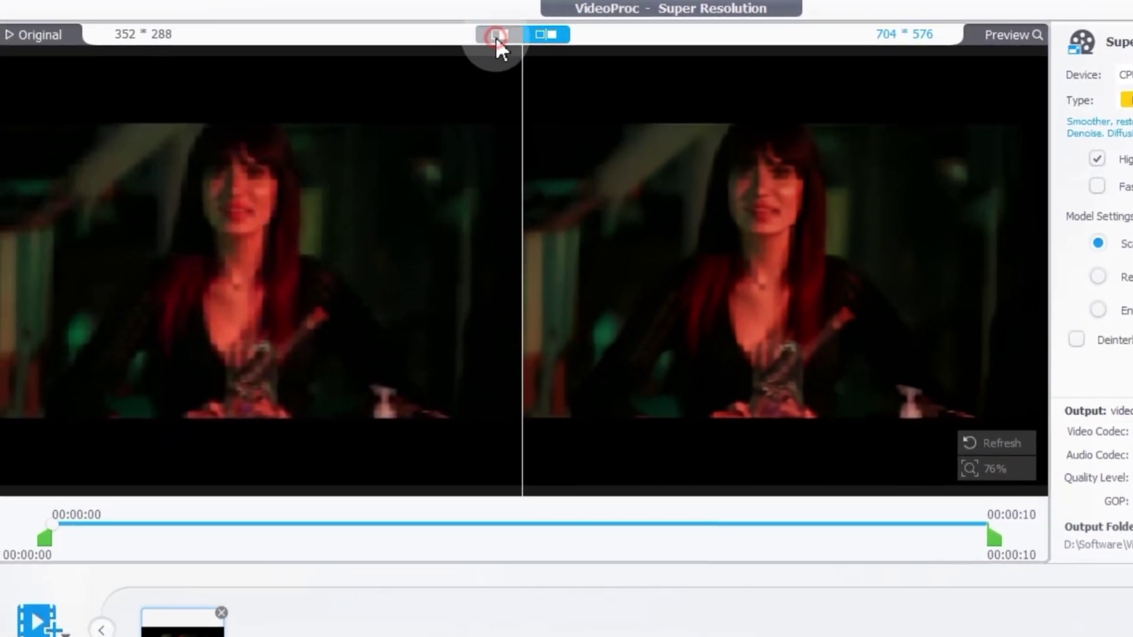
- Try the Anime and Zyxt models, then switch back to Gen Detail v2
click(138, 43)
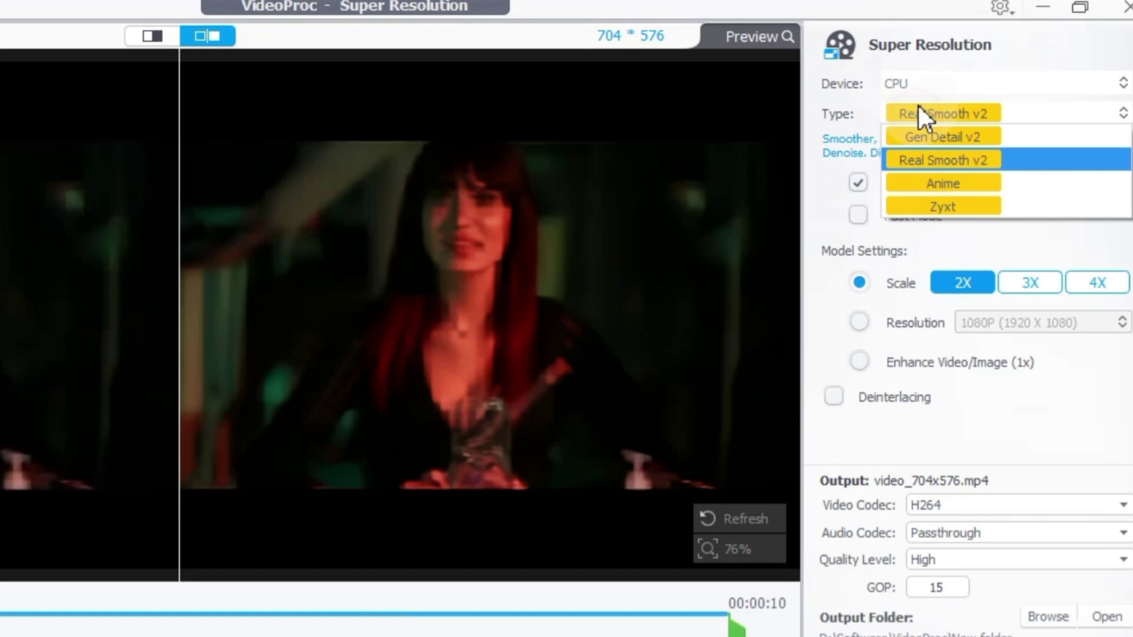
click(915, 186)
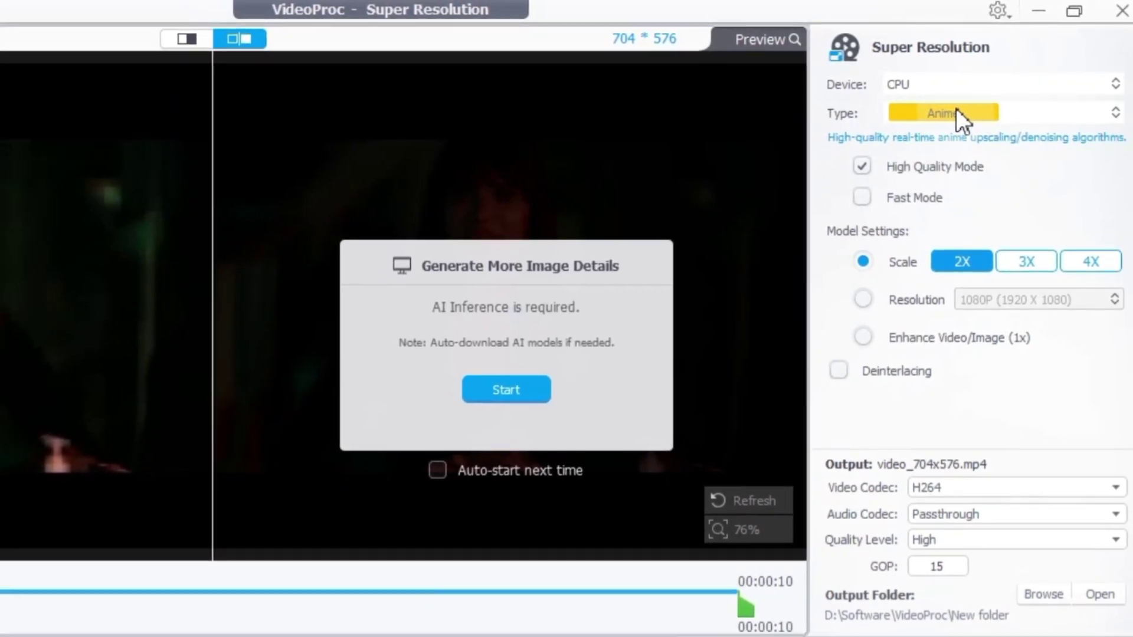
click(956, 108)
click(948, 200)
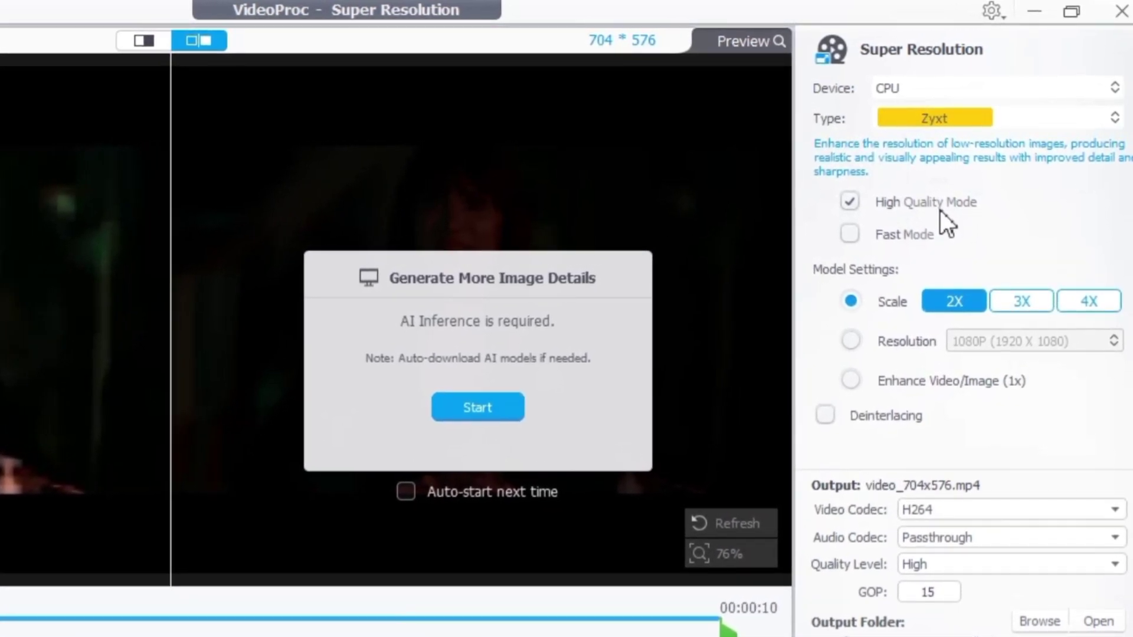
click(928, 121)
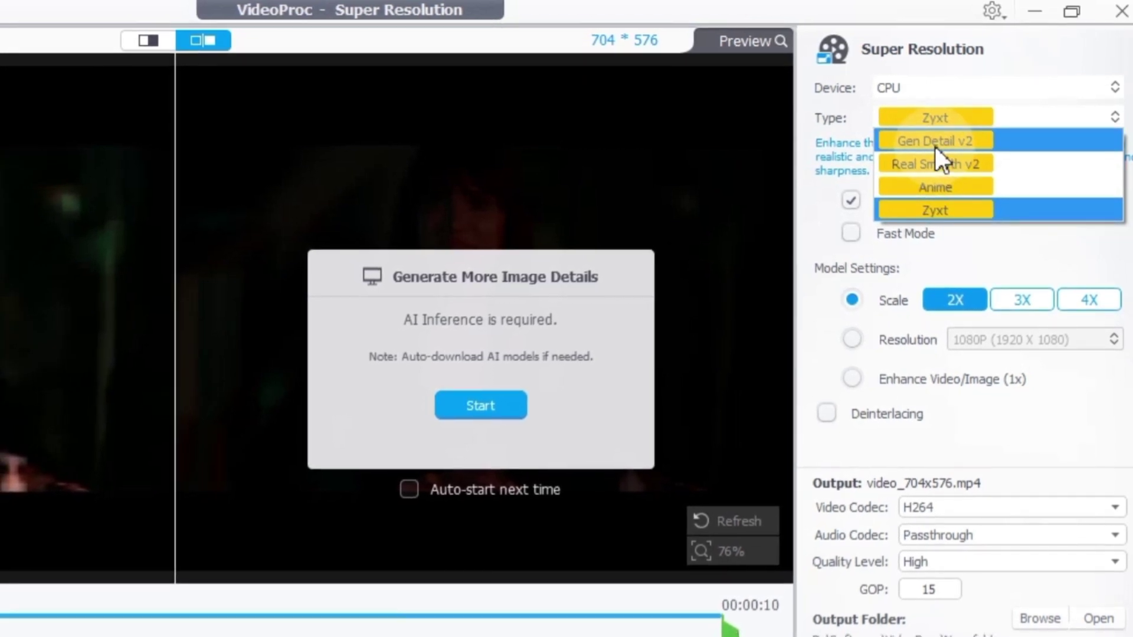
click(935, 146)
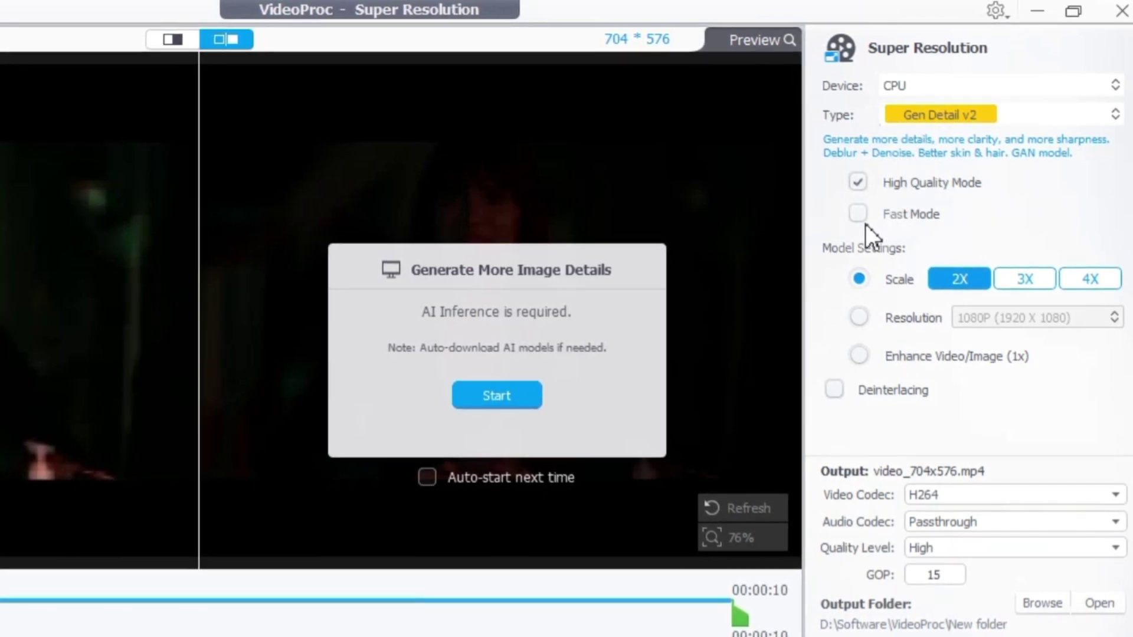
- Keep High Quality Mode and try raising the upscale factor to 3X and 4X
click(865, 225)
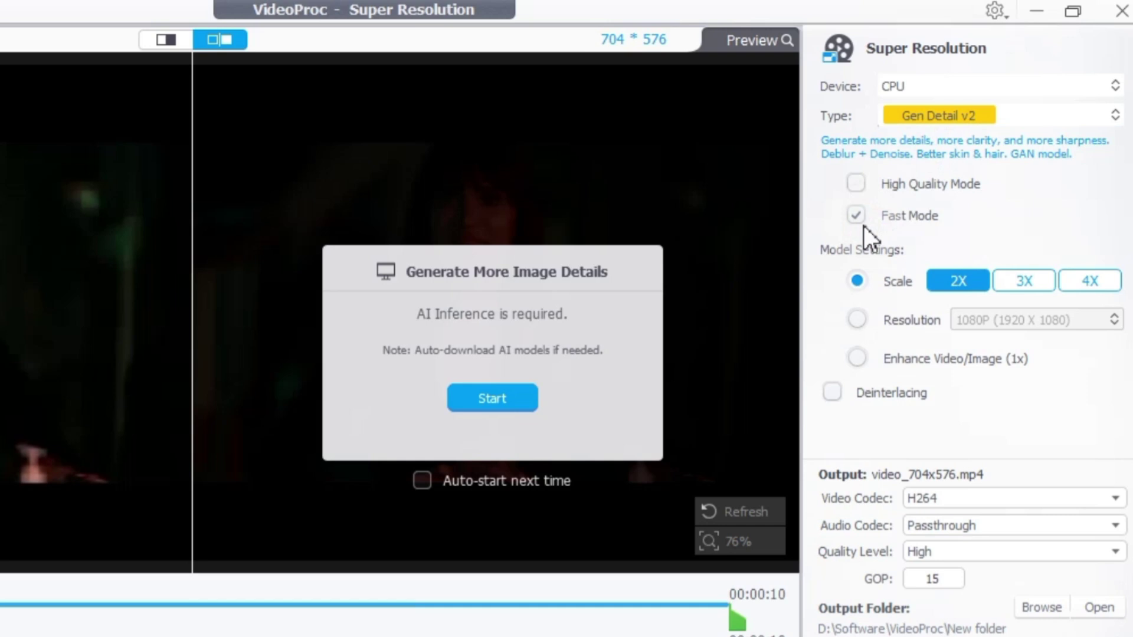
click(868, 188)
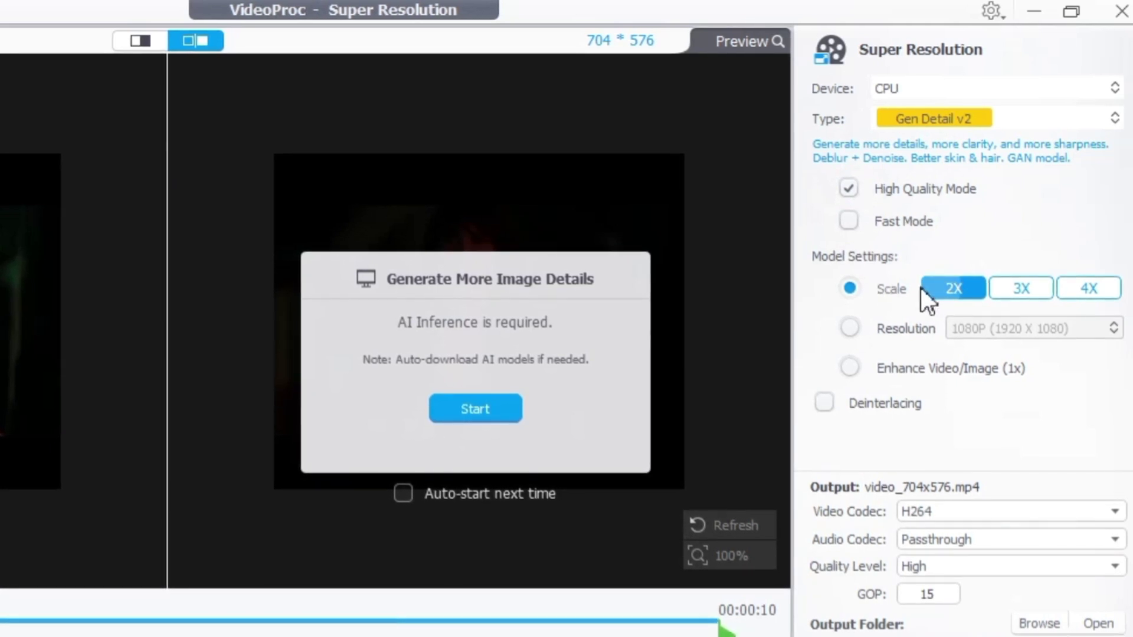
click(1001, 288)
click(1090, 288)
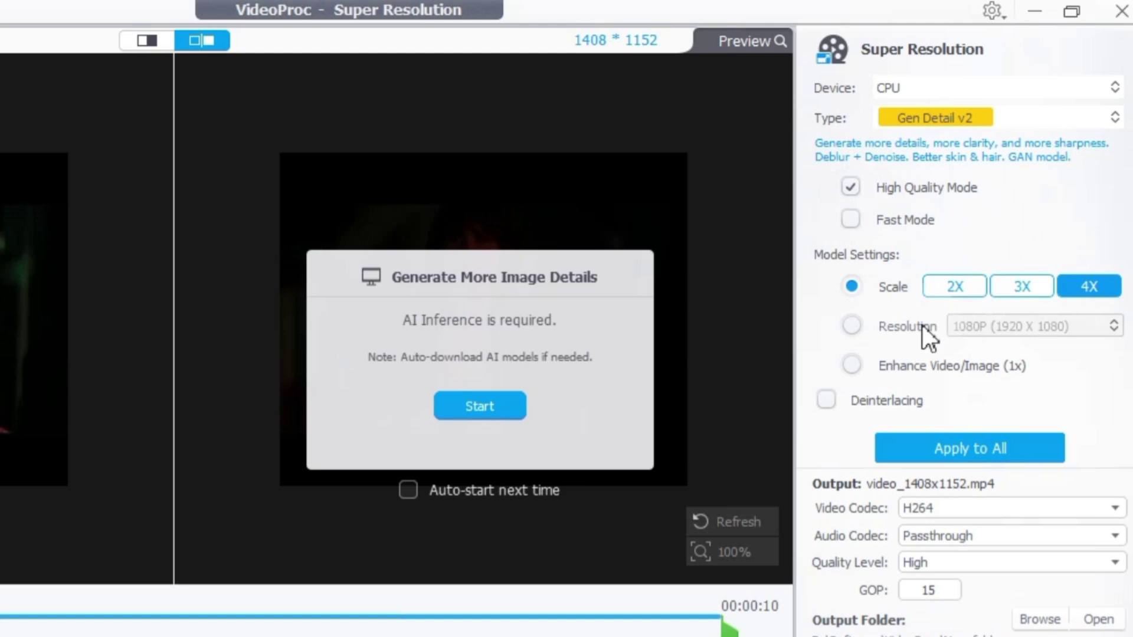
- Upscale to target resolution 4K (3840 X 2160) and turn on Deinterlacing
click(851, 326)
click(1022, 326)
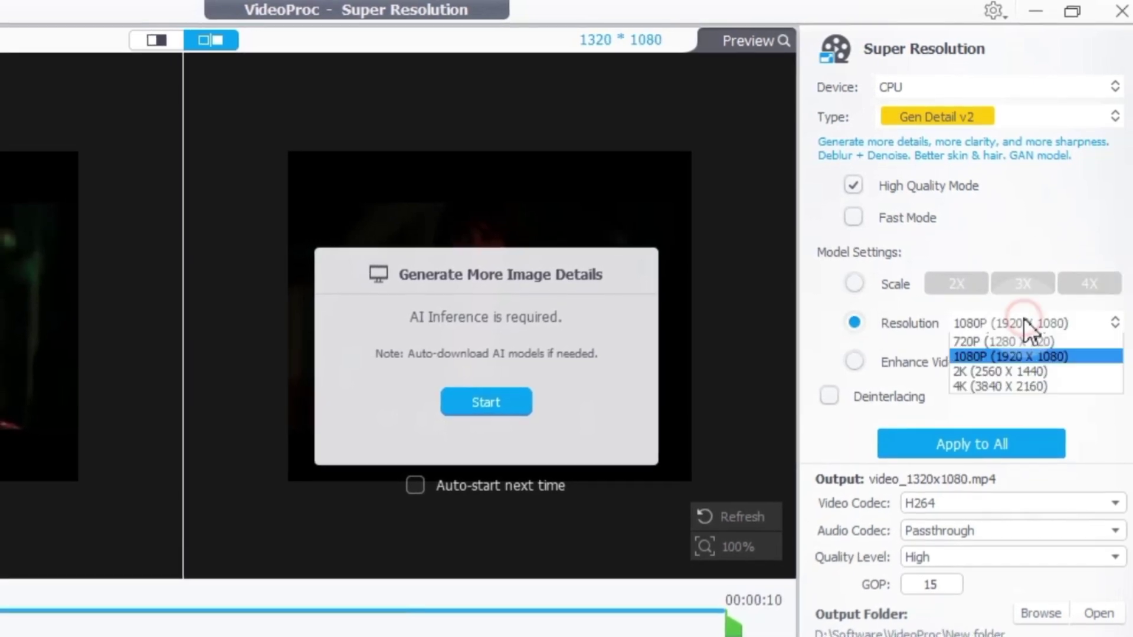
click(1021, 392)
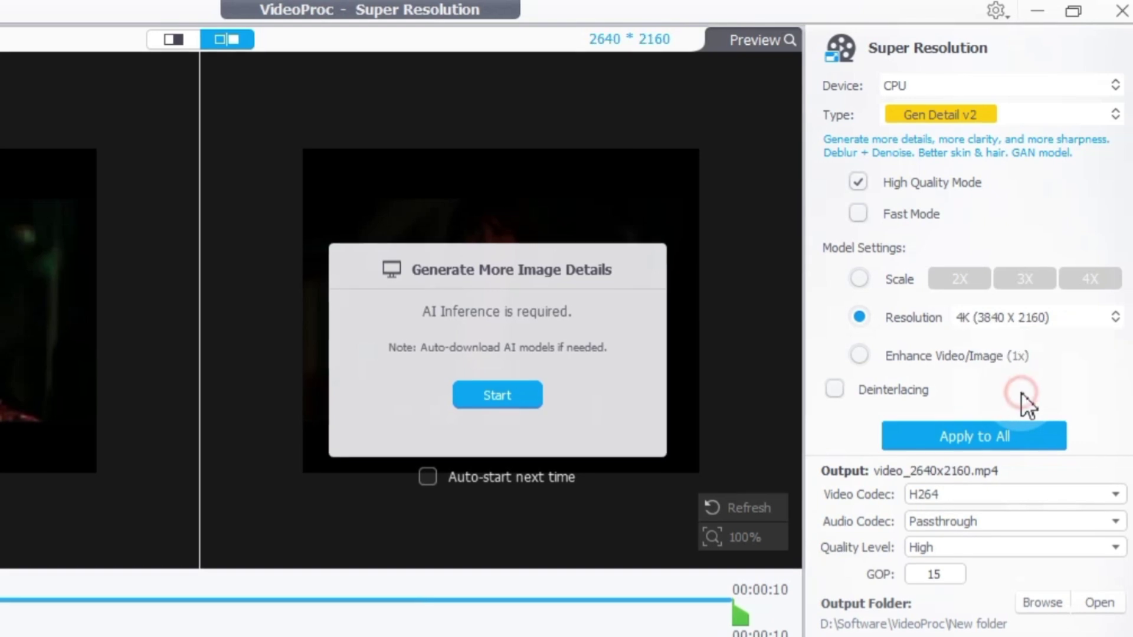
click(860, 355)
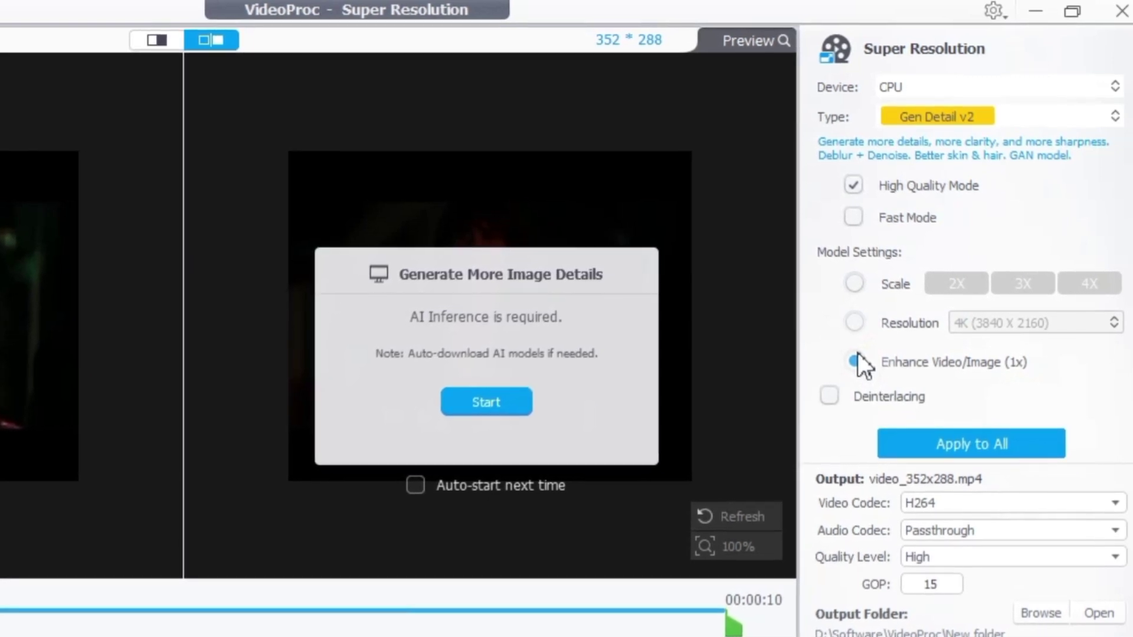
click(855, 329)
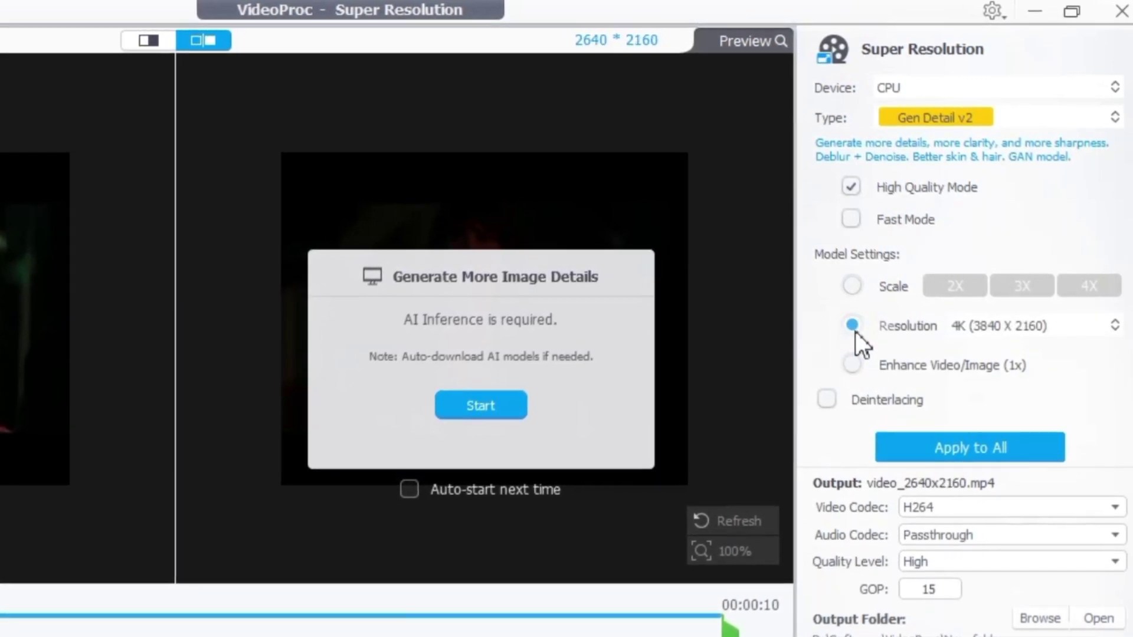
click(829, 406)
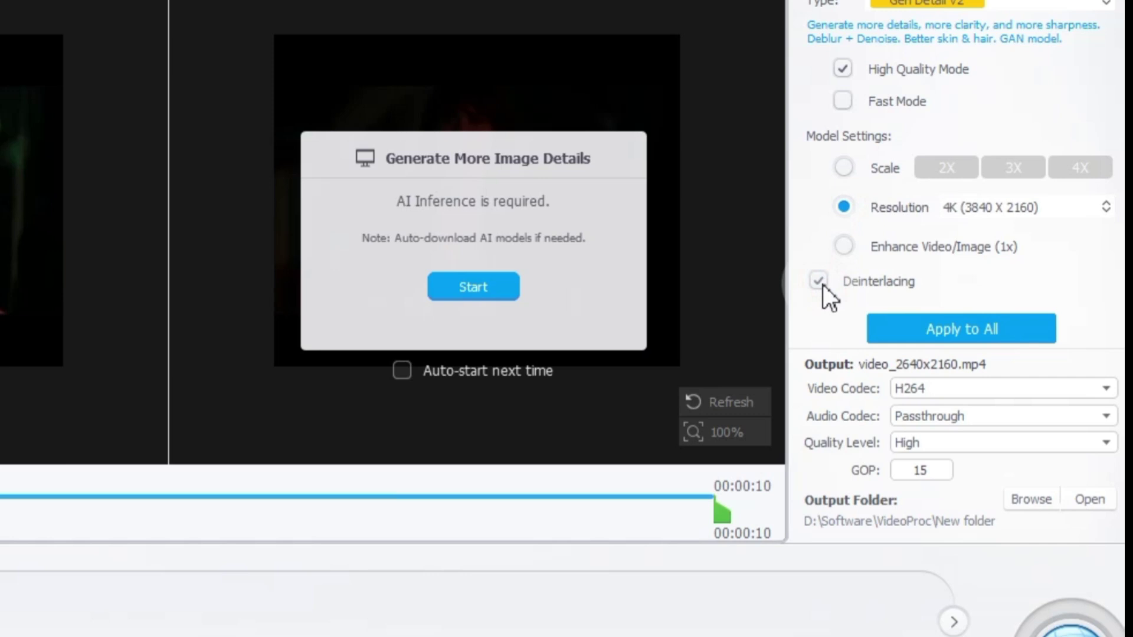
- Apply 4K settings to all clips, keep H264 and Passthrough codecs, and set Quality Level to Highest
click(921, 355)
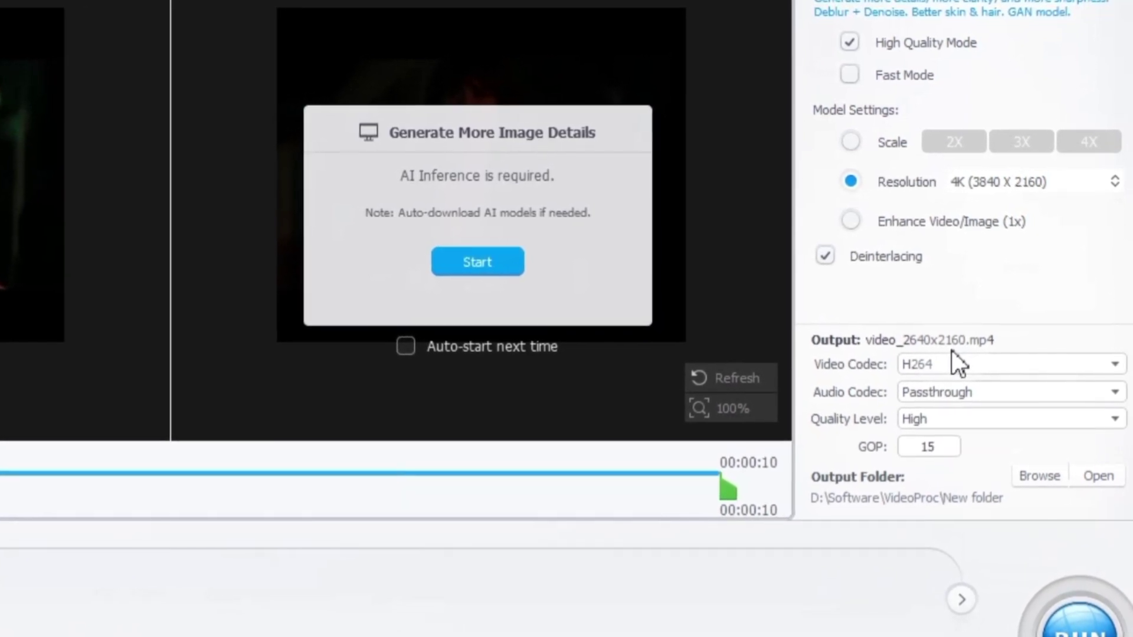
click(954, 363)
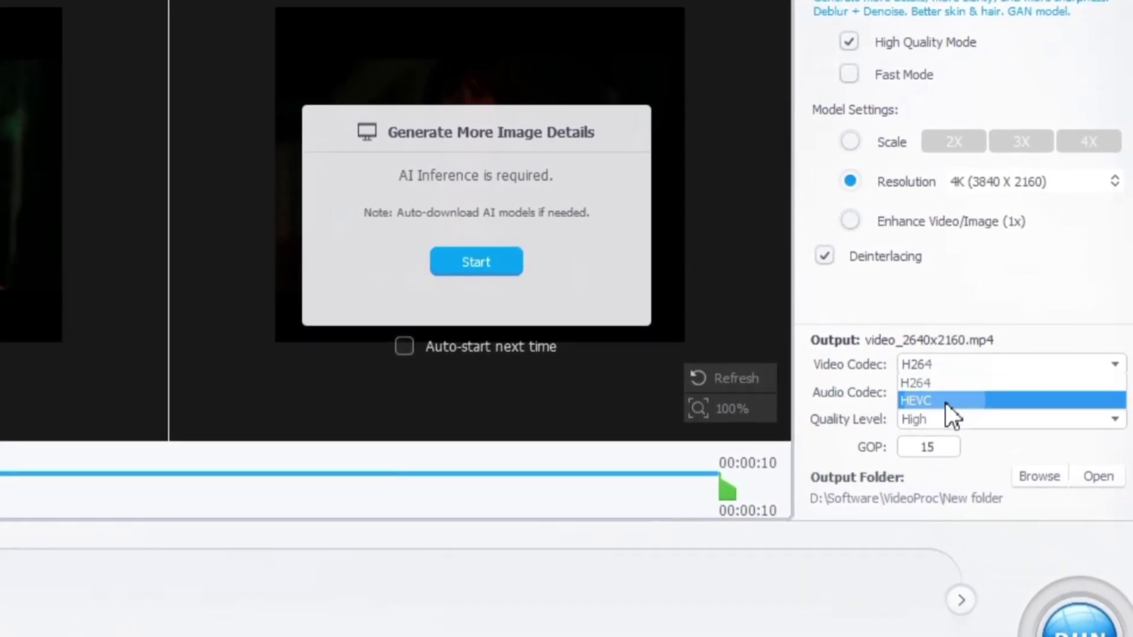
click(943, 379)
click(949, 390)
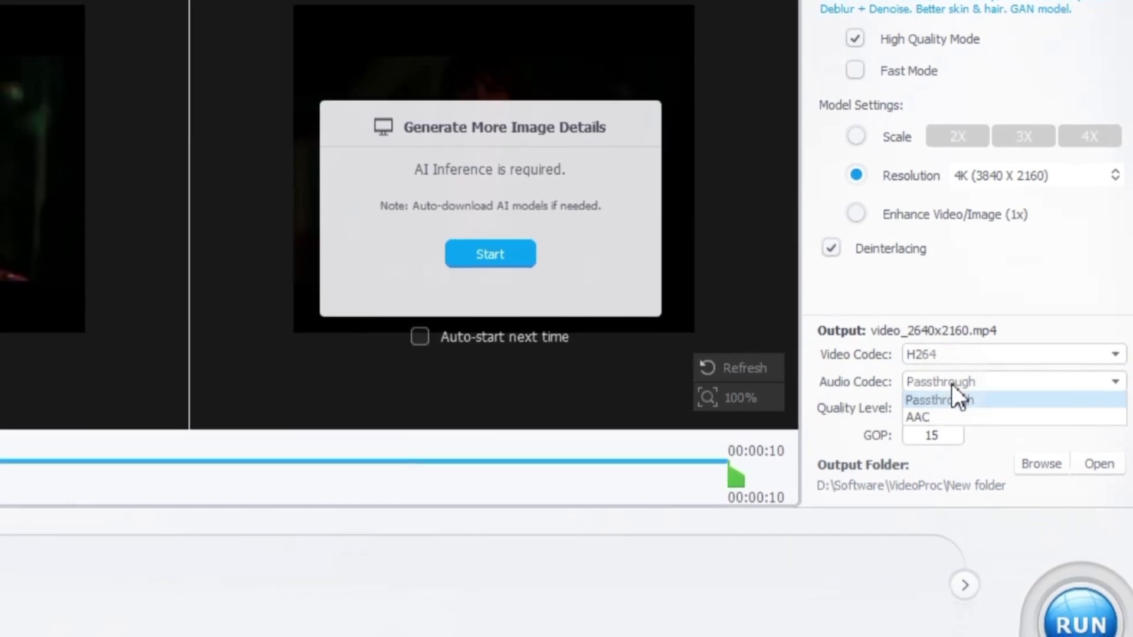
click(939, 396)
click(942, 402)
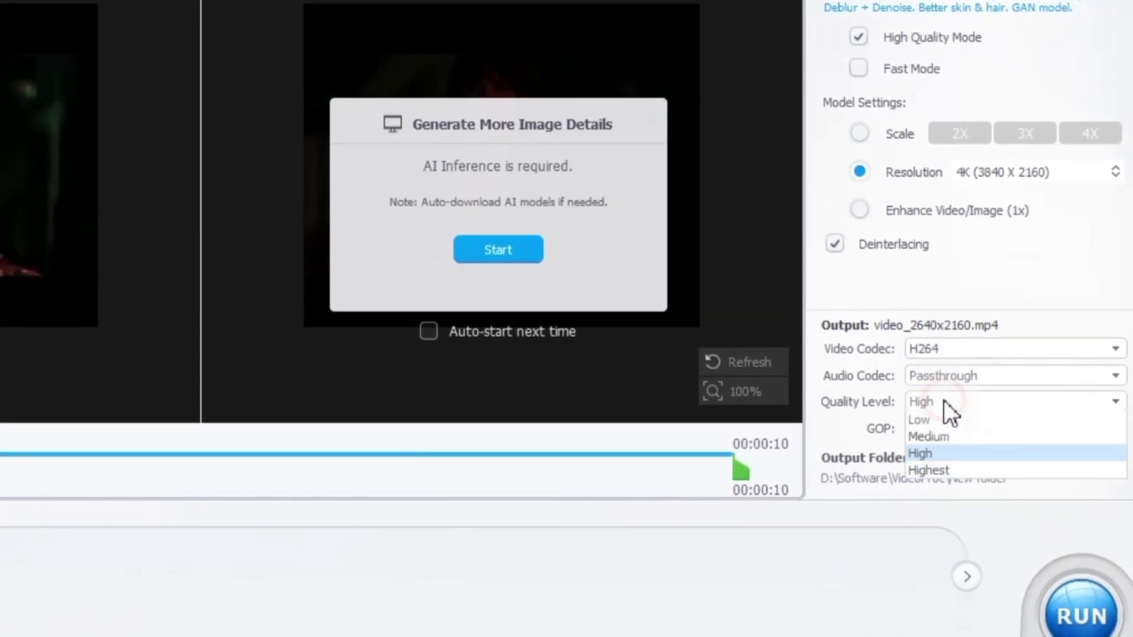
click(943, 471)
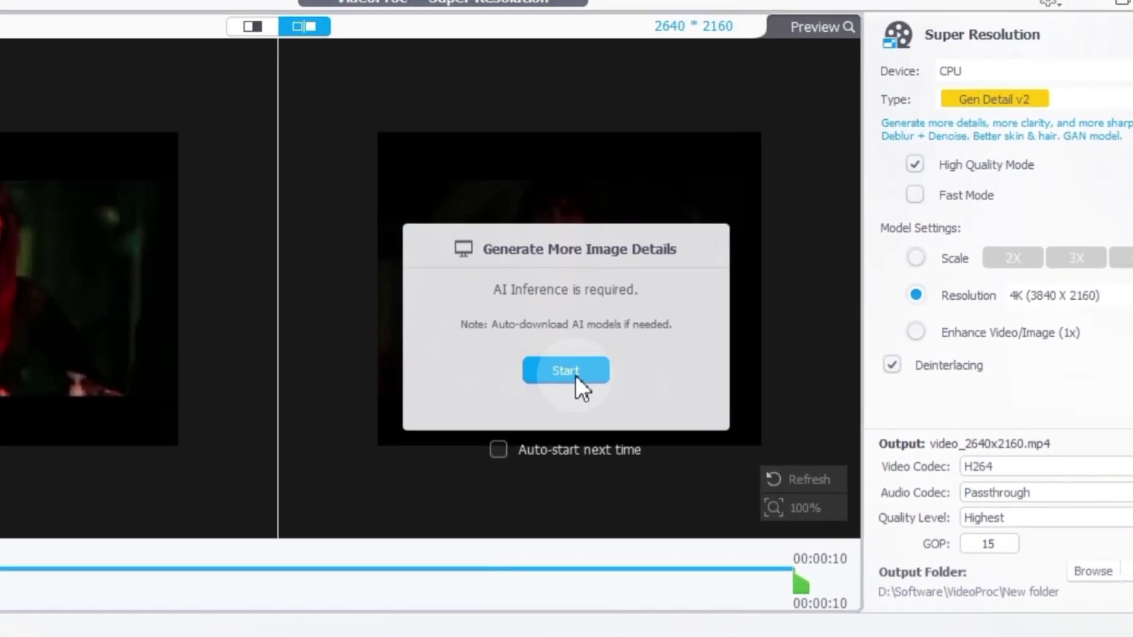
- Run AI inference, choose New folder as output, and export video_2640x2160.mp4
click(475, 263)
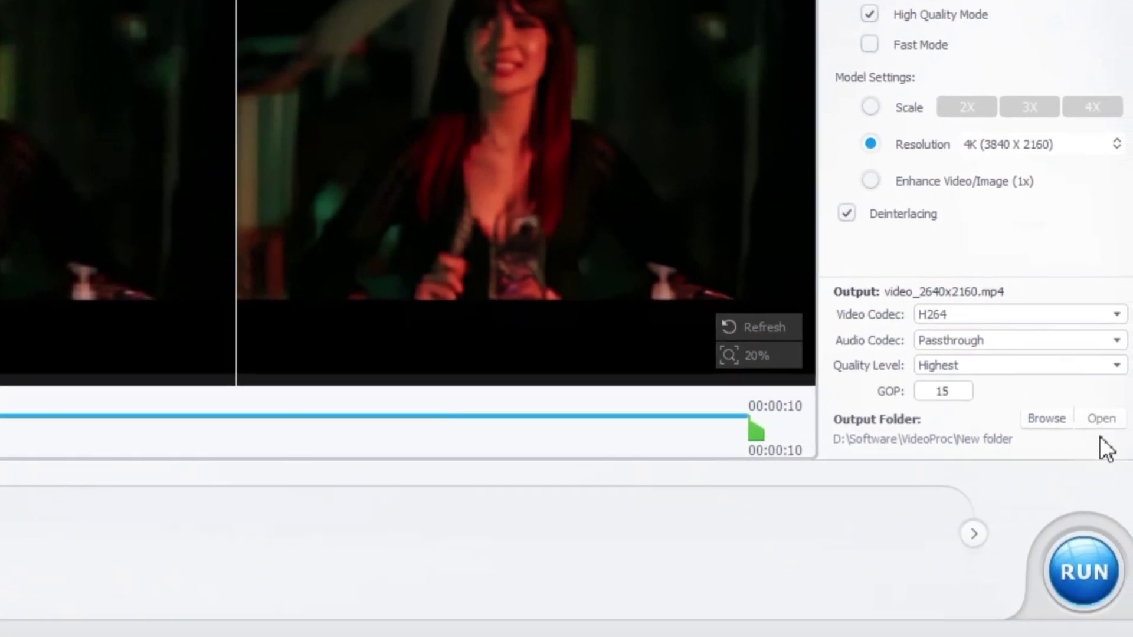
click(1046, 418)
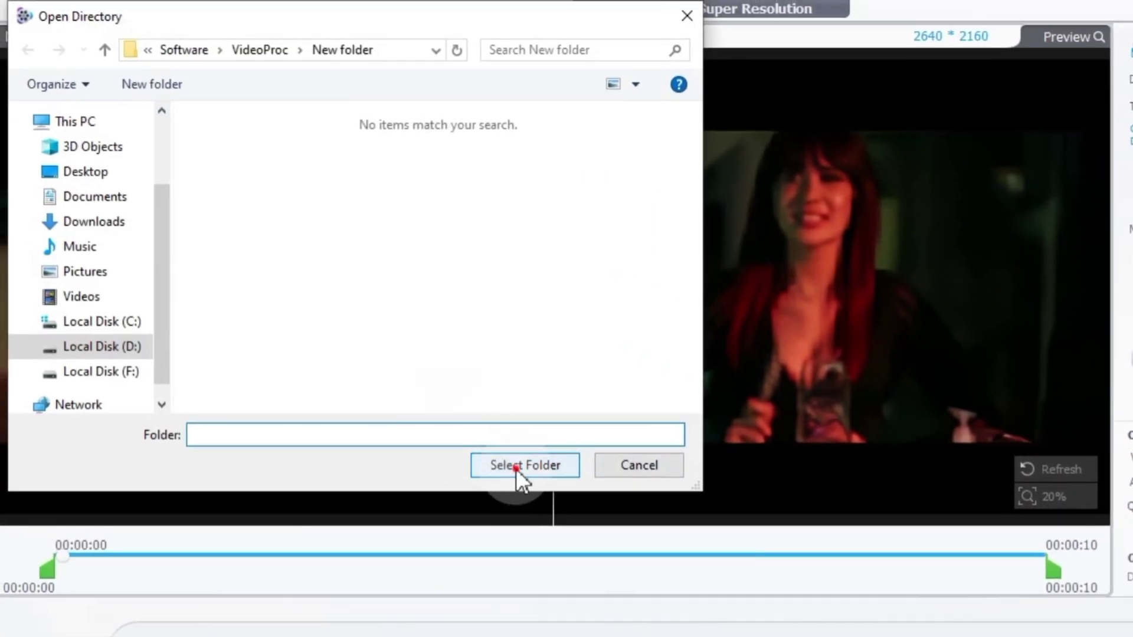
click(515, 466)
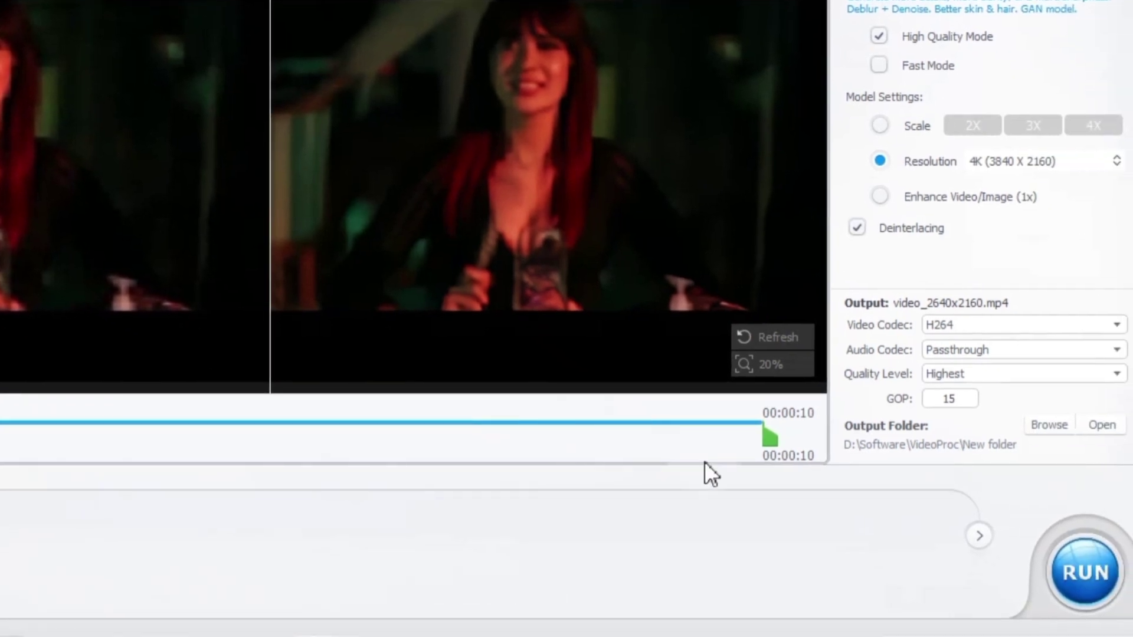
click(1097, 578)
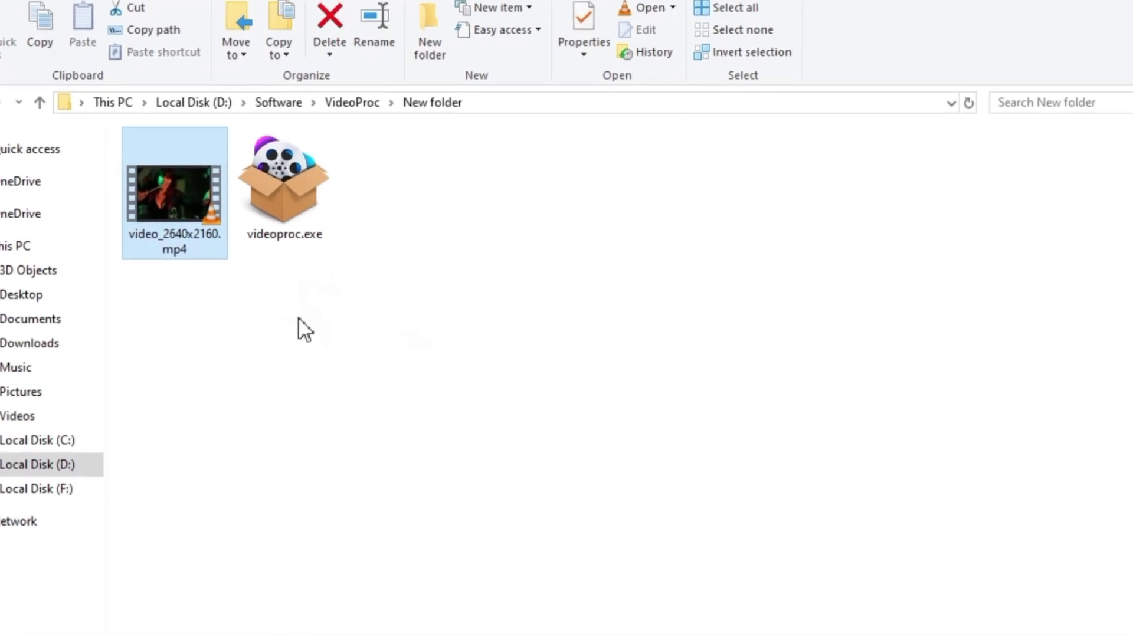
- Play video_2640x2160.mp4 from the New folder in VLC
double_click(174, 191)
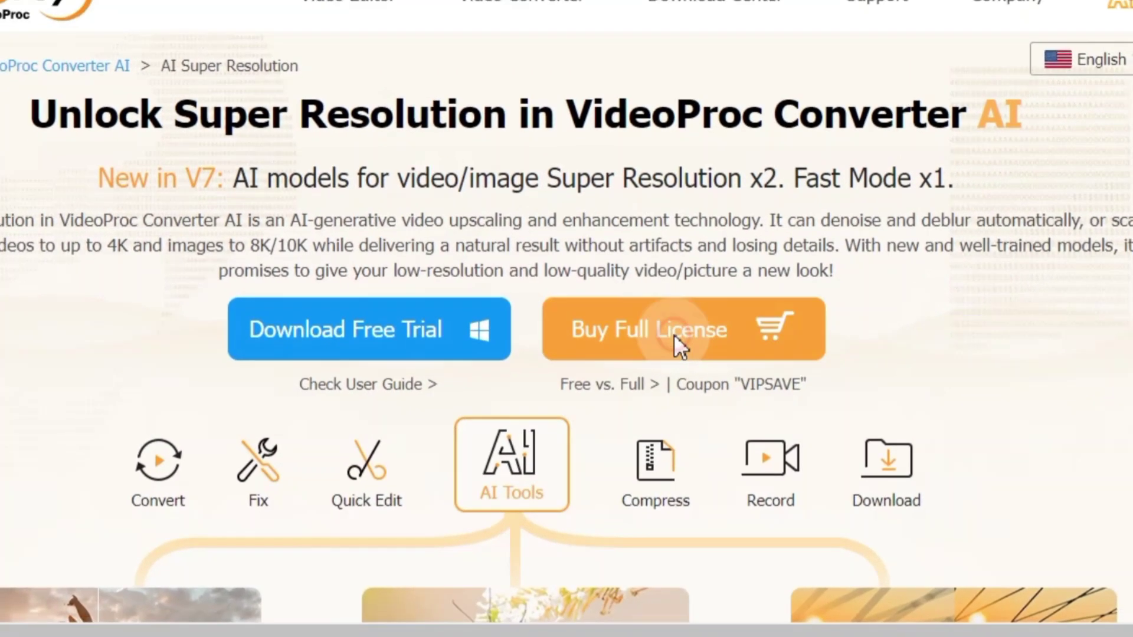
- Open the full-license purchase page and scroll down to the license cards
click(683, 337)
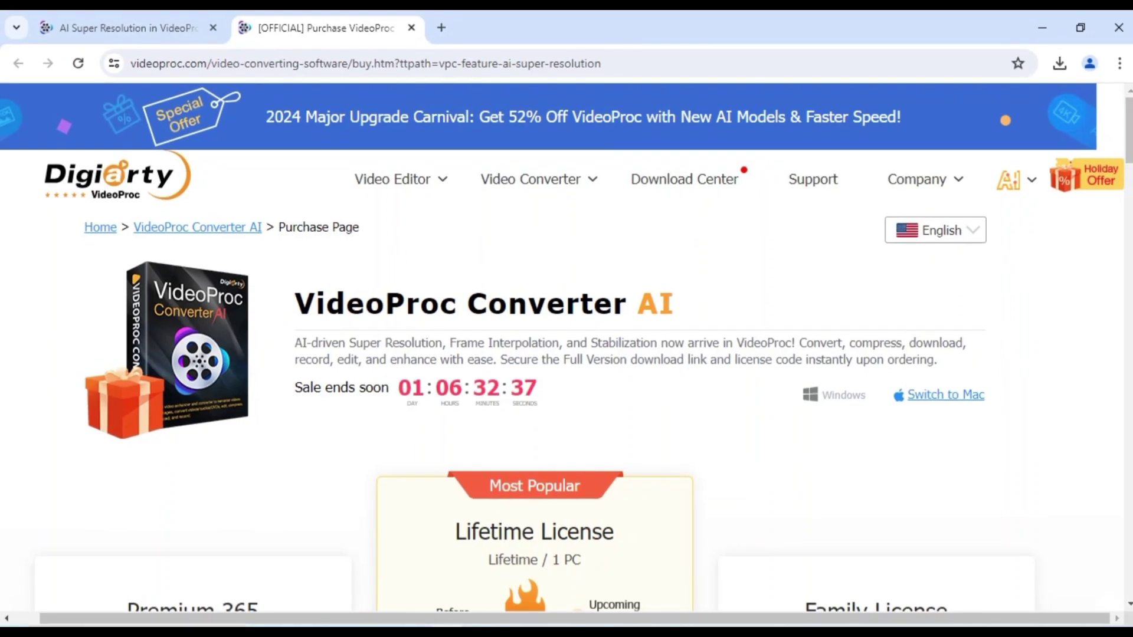
scroll(567, 347, down, 6)
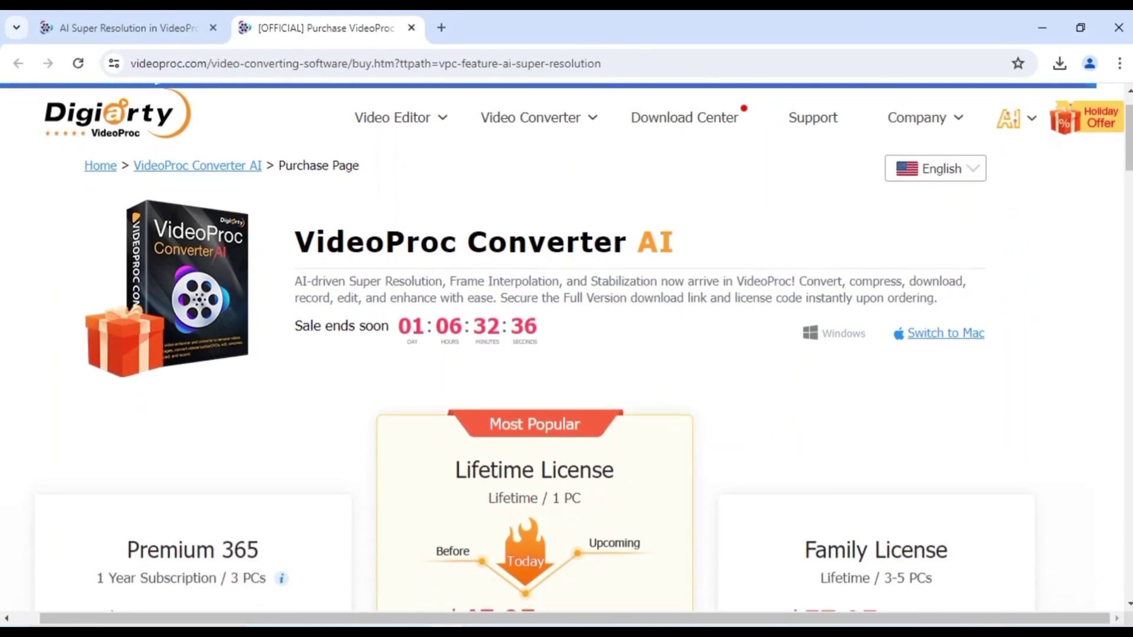
scroll(567, 347, down, 8)
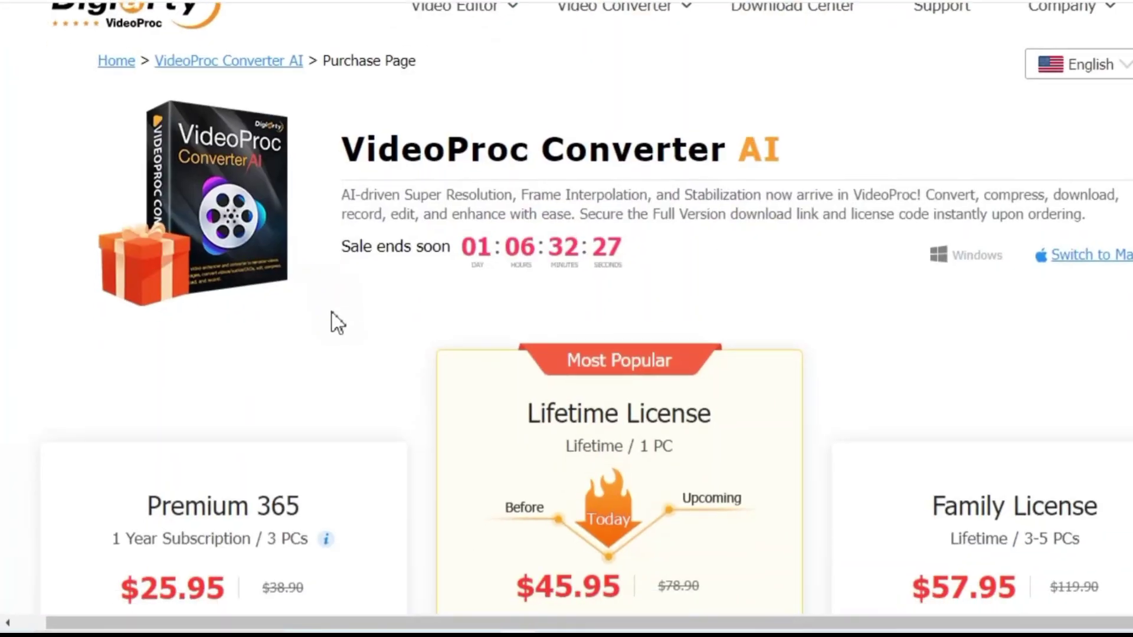
scroll(332, 323, down, 4)
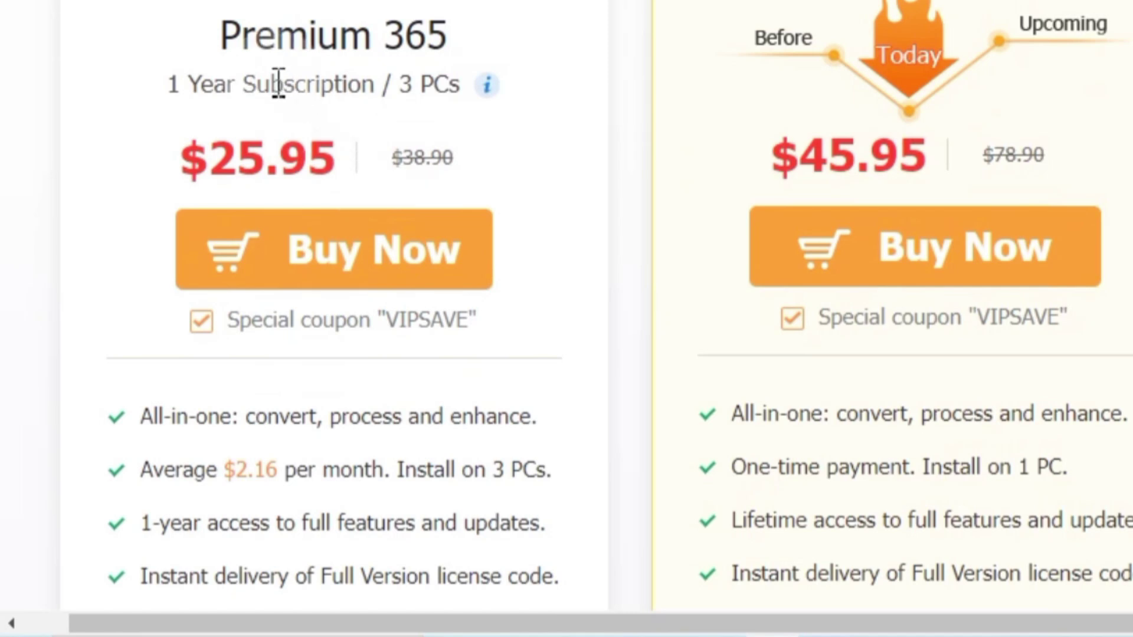
- Highlight the Premium 365 plan name and its $25.95 price, then clear the selection
drag(248, 42, 450, 43)
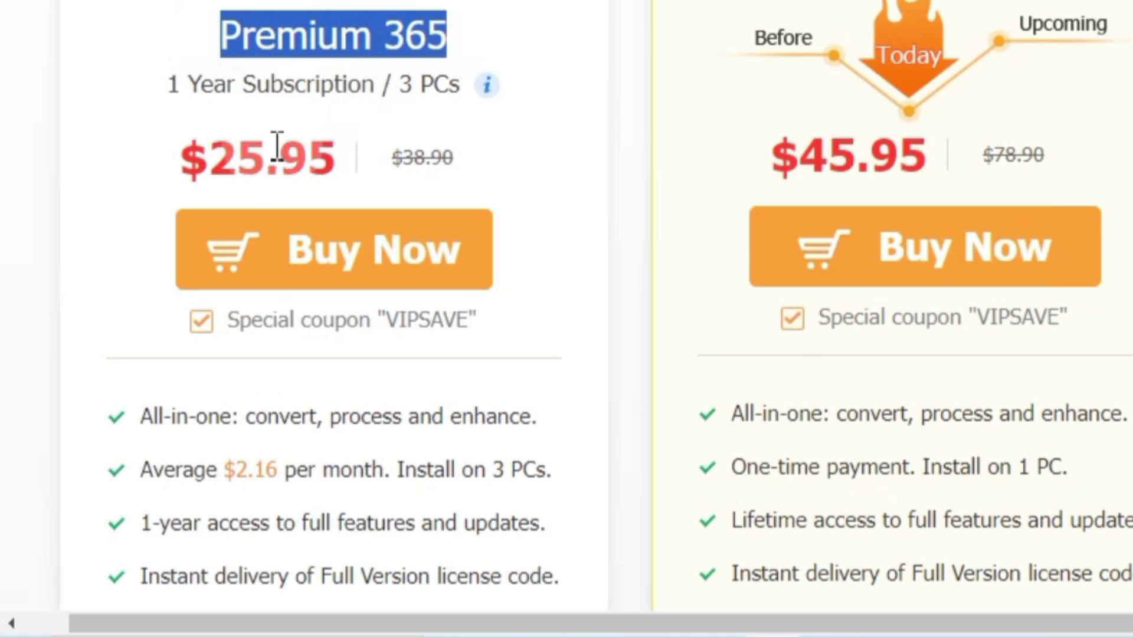
drag(187, 162, 329, 183)
click(328, 192)
scroll(328, 201, down, 5)
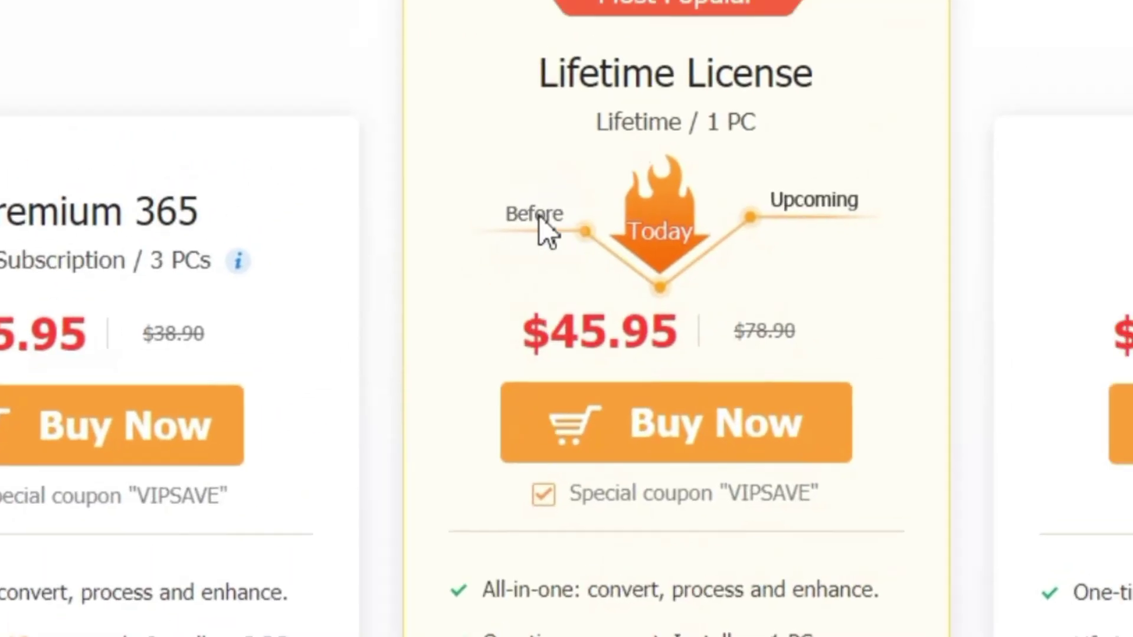
drag(453, 138, 713, 142)
drag(505, 186, 678, 222)
click(679, 223)
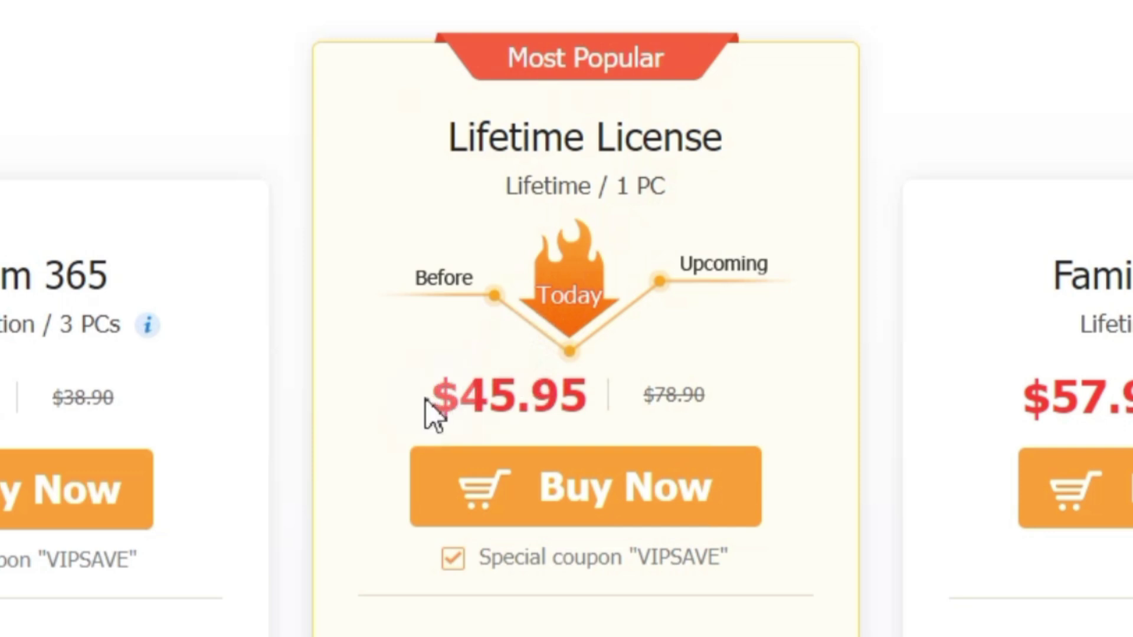
drag(430, 412, 588, 401)
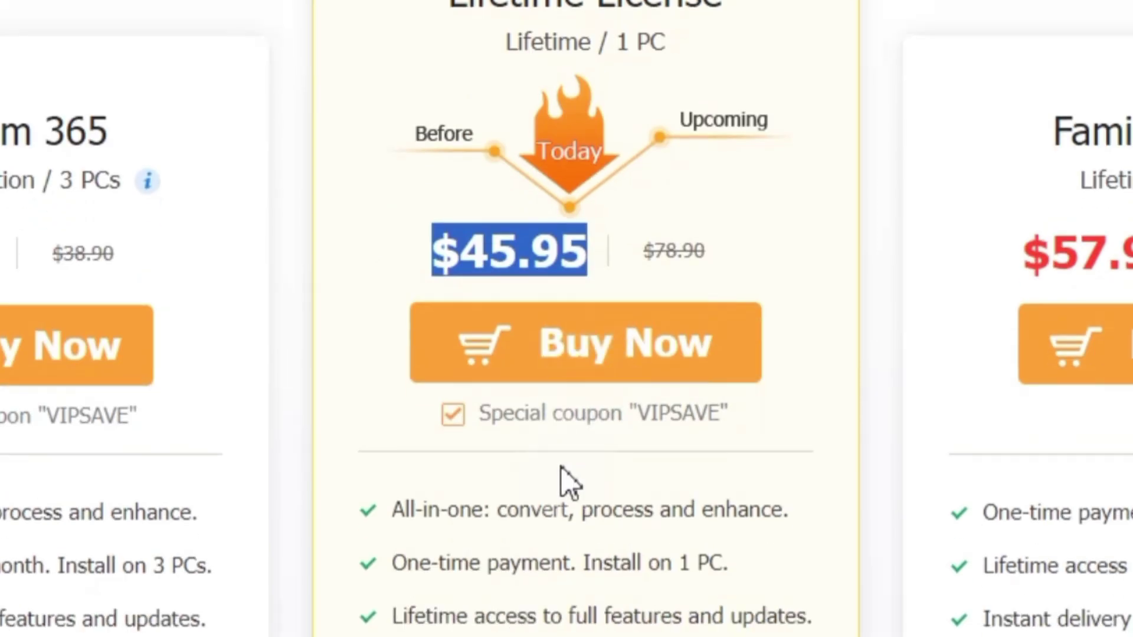
click(554, 522)
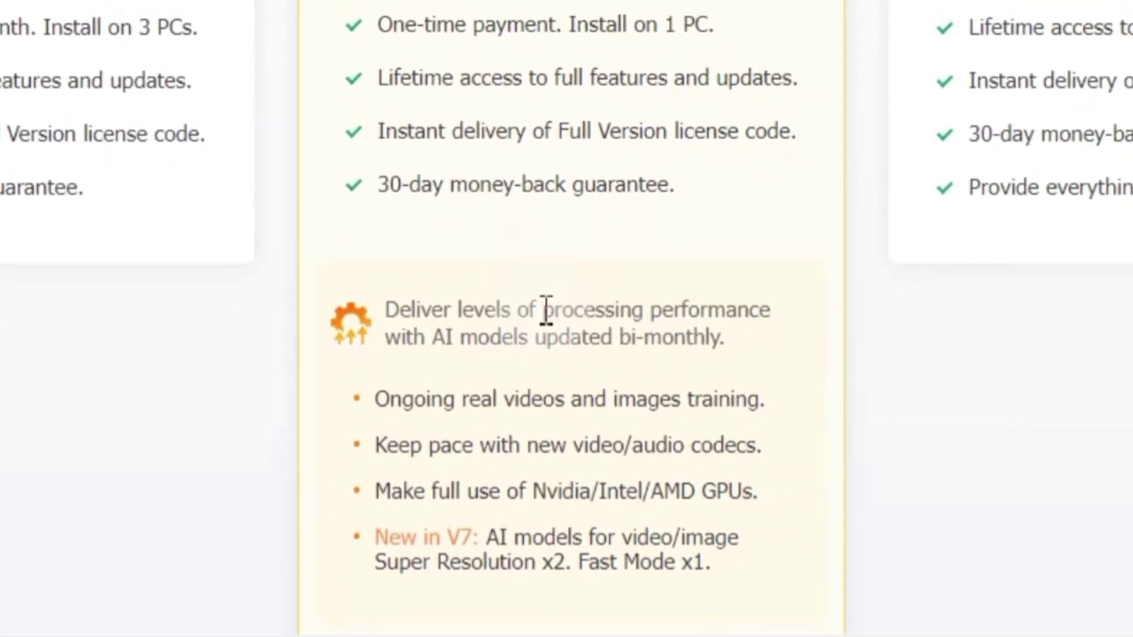
scroll(546, 333, down, 4)
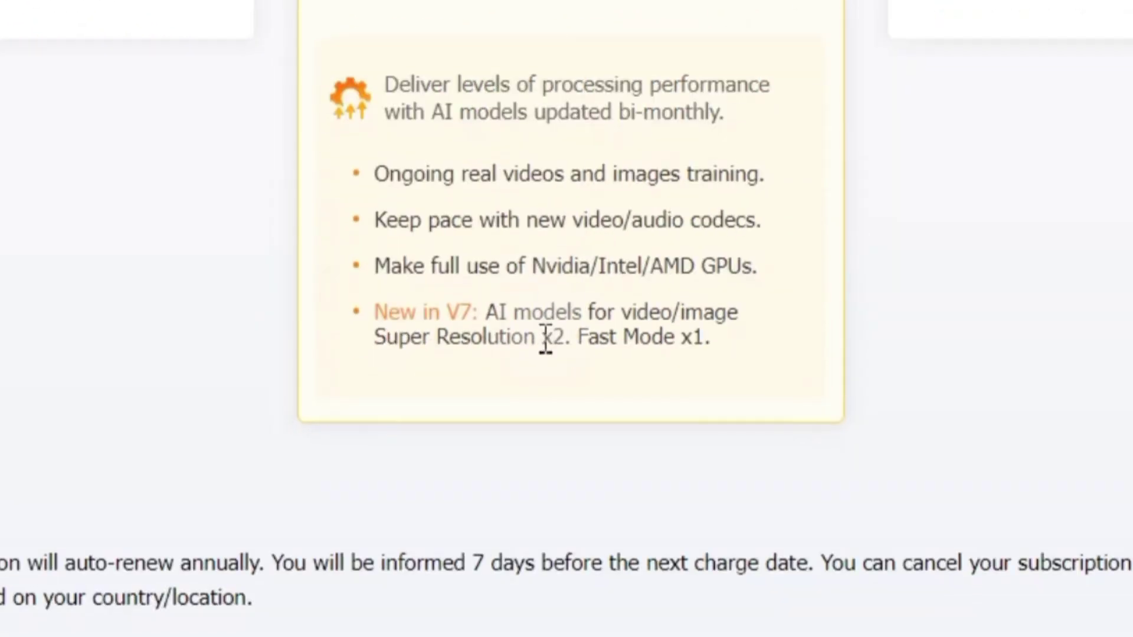
scroll(549, 336, up, 14)
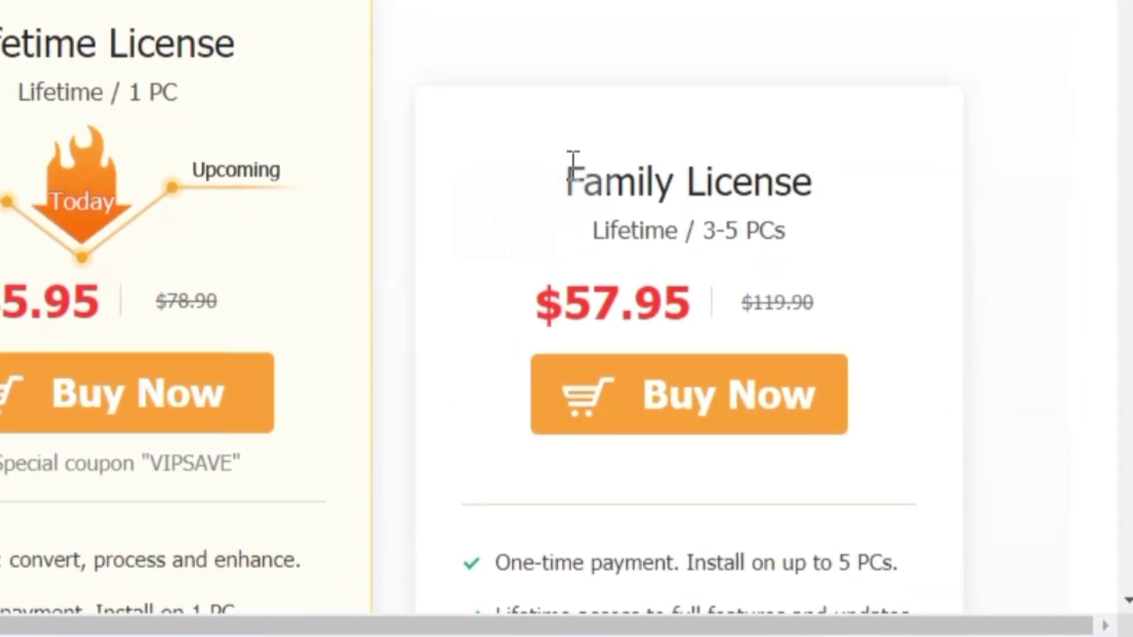
drag(572, 167, 827, 144)
click(754, 177)
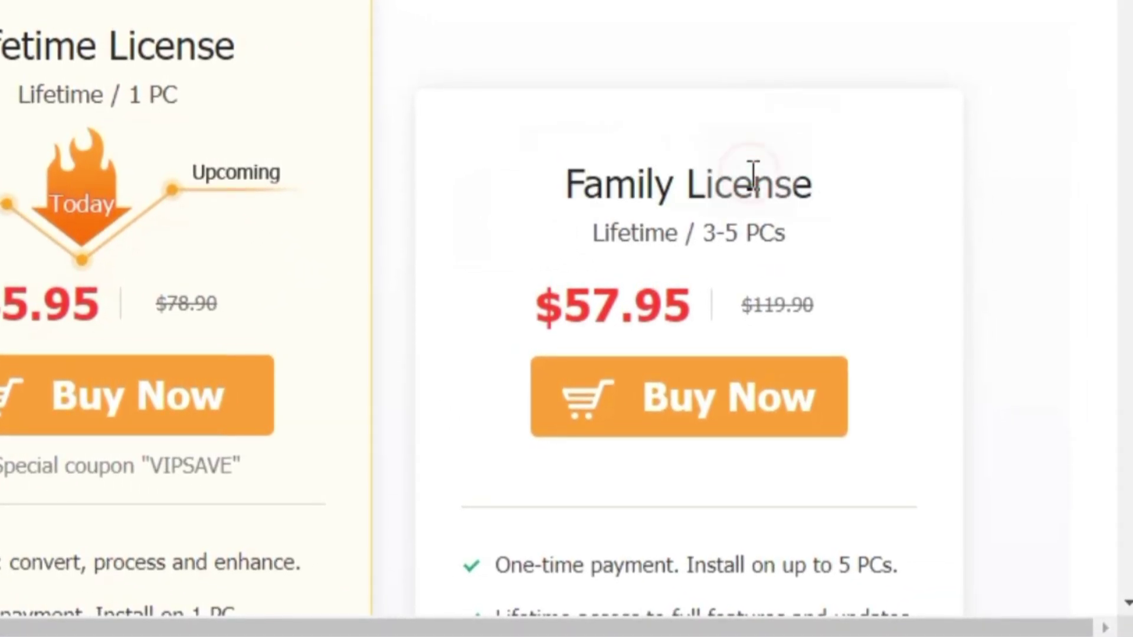
scroll(632, 174, down, 2)
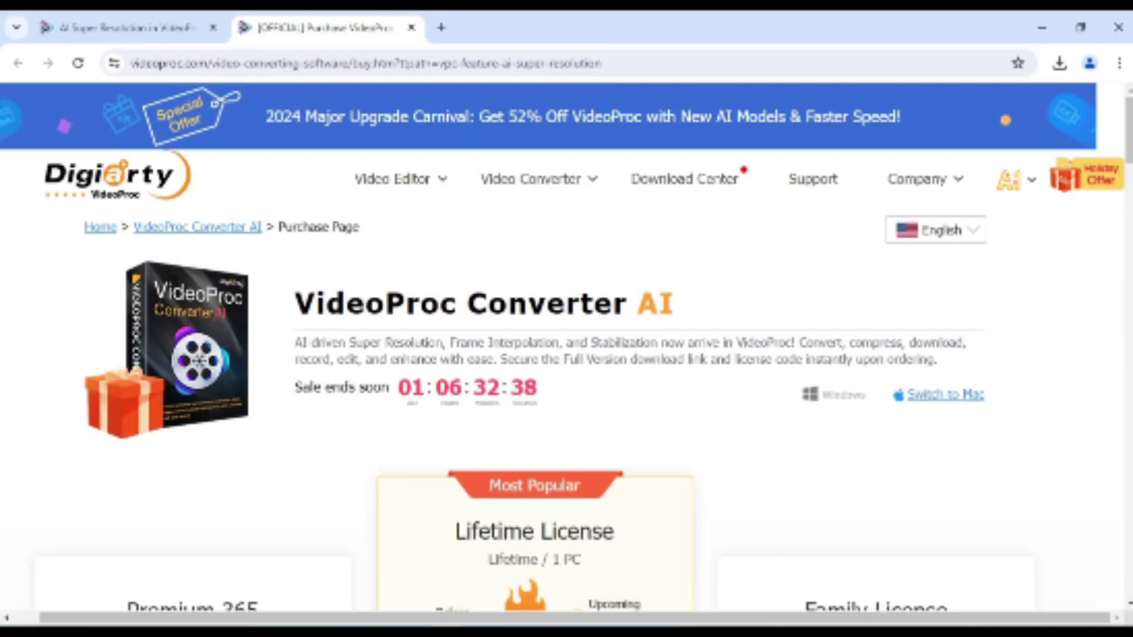
scroll(566, 348, down, 3)
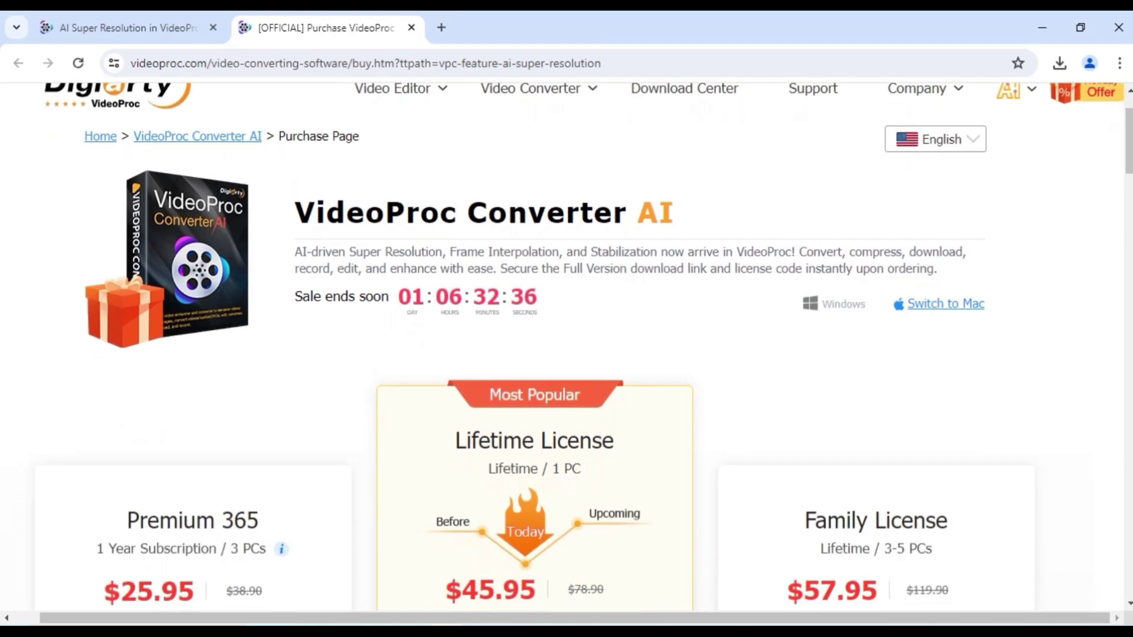
scroll(567, 348, down, 5)
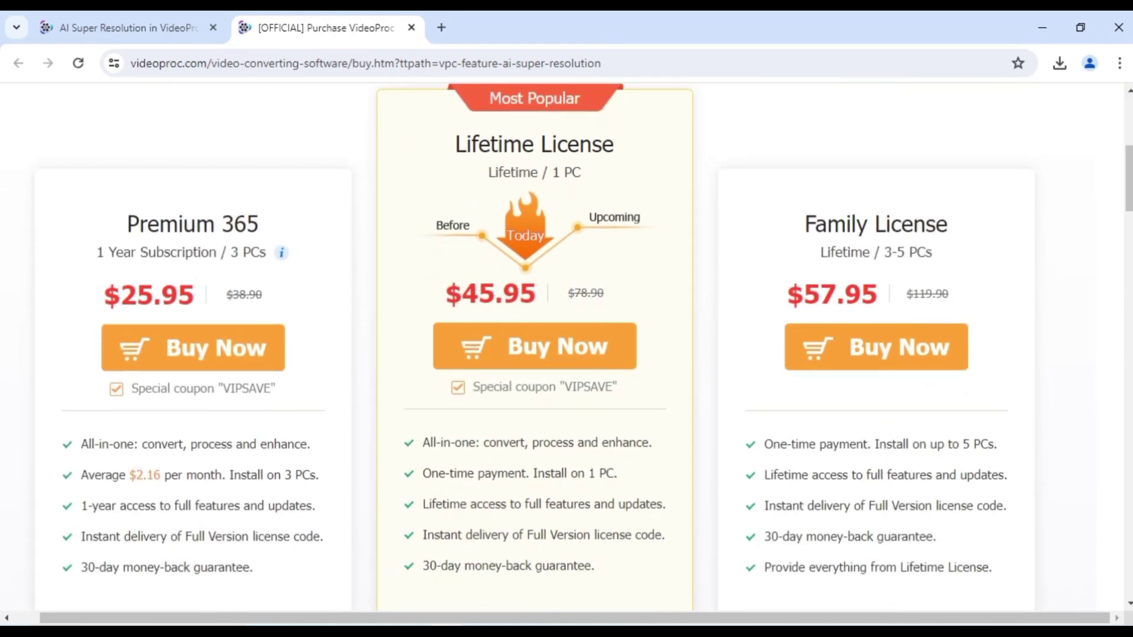
scroll(566, 348, down, 4)
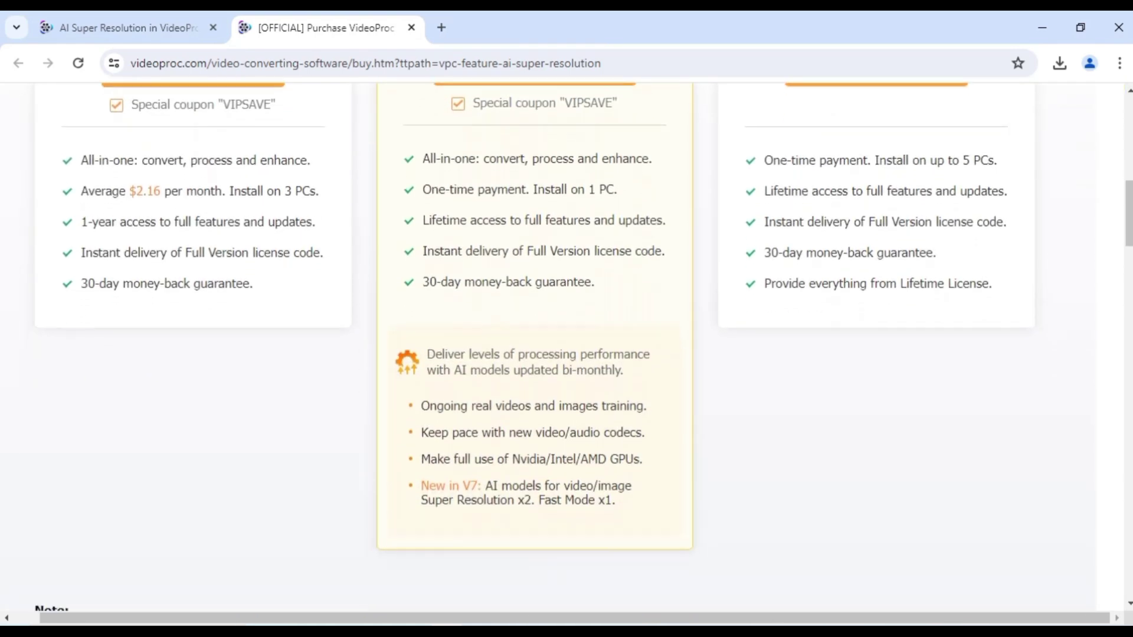